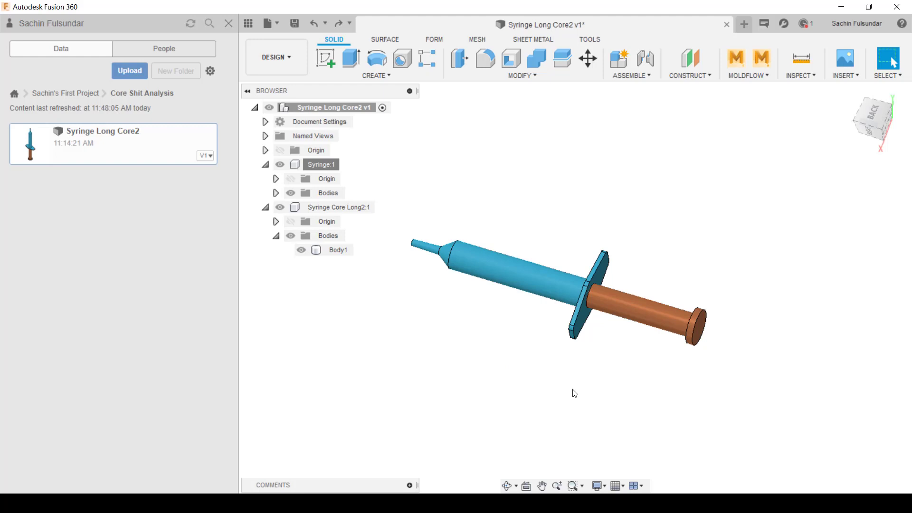
Set the Syringe:1 barrel component to 50% opacity
shift+middle_drag(574, 393, 534, 399)
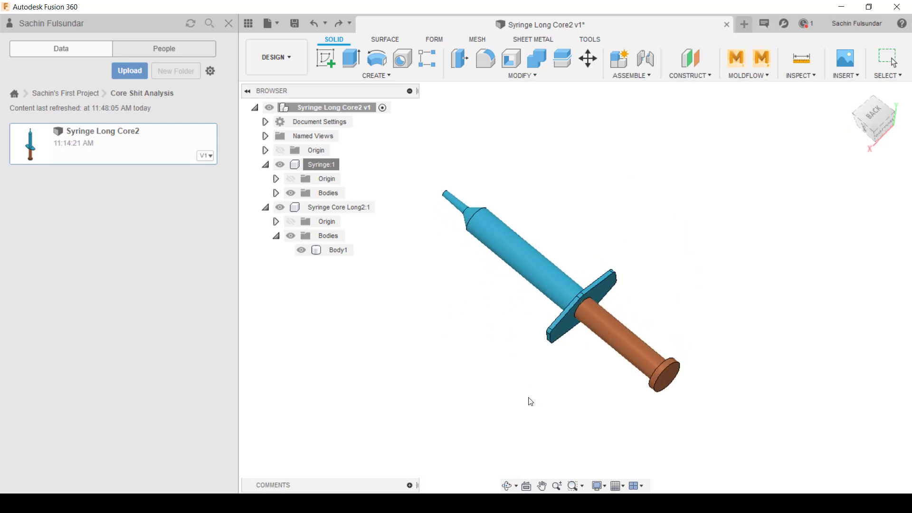
shift+middle_drag(432, 347, 446, 332)
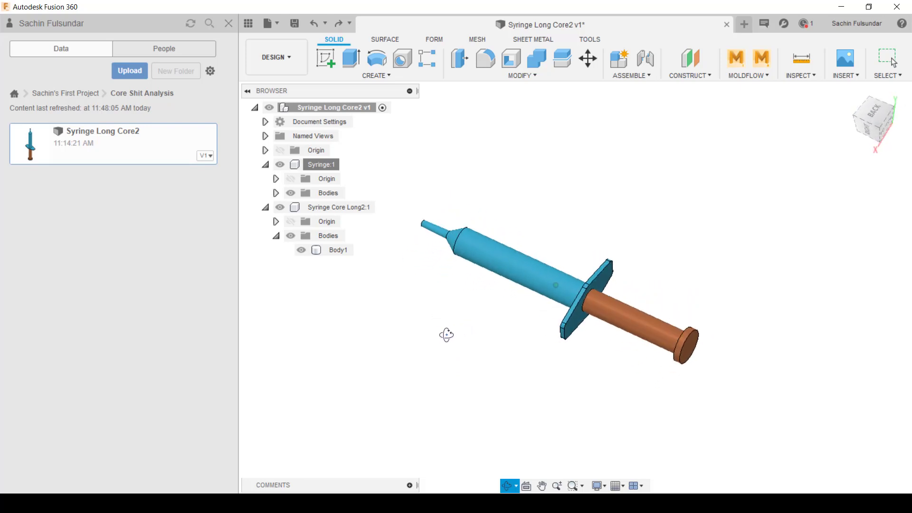
right_click(325, 165)
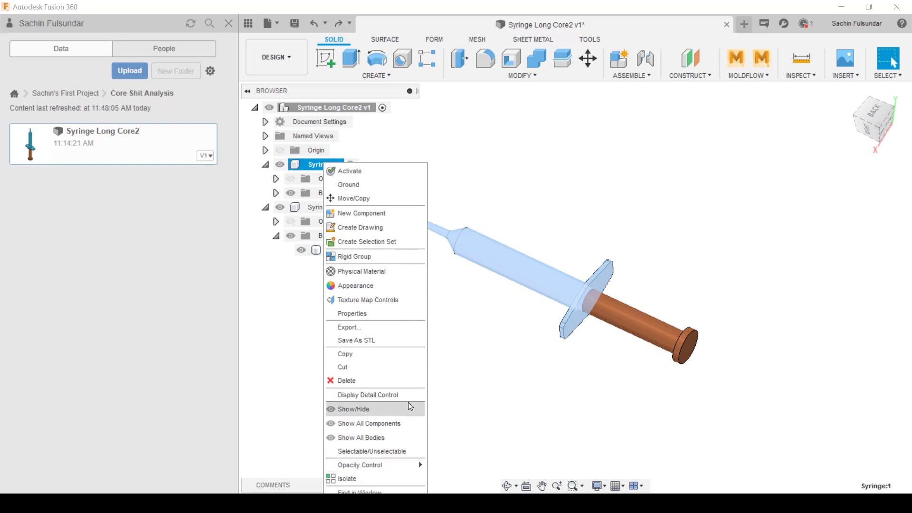
mouse_move(392, 463)
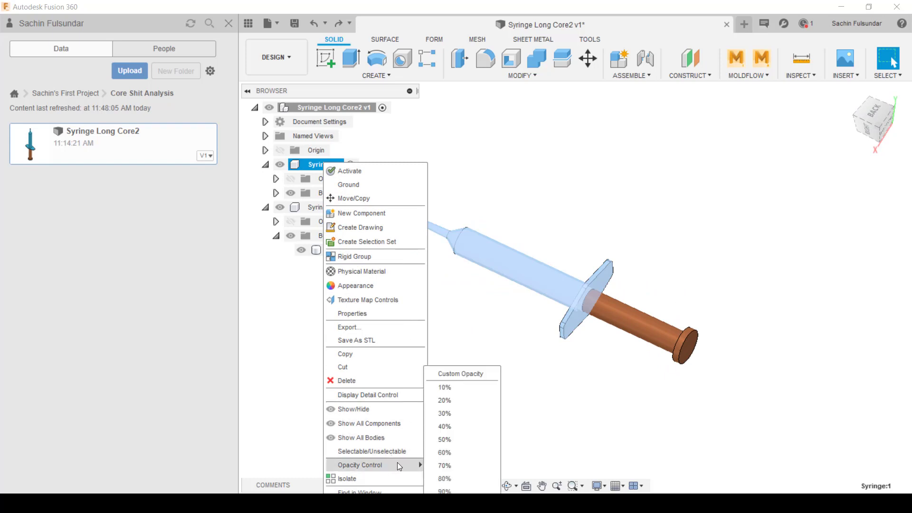
click(449, 440)
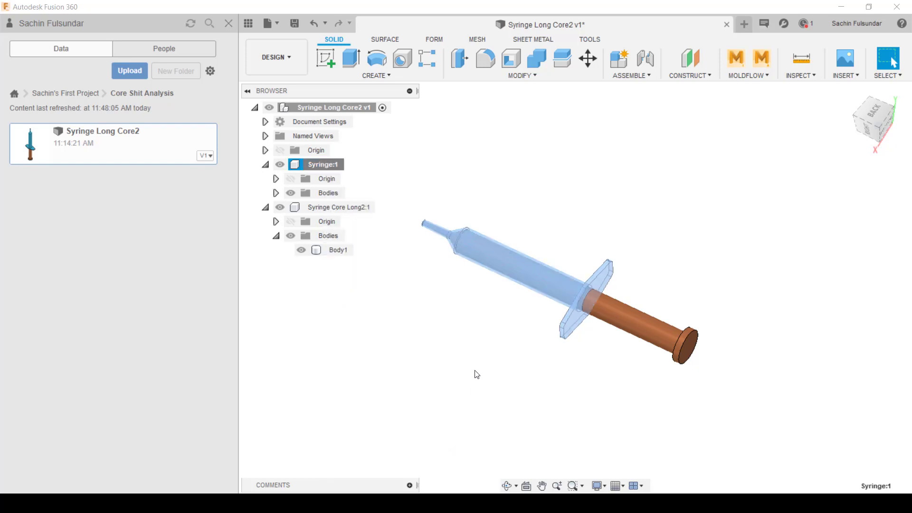
Orbit and zoom to inspect the orange core through the see-through barrel
shift+middle_drag(477, 374, 472, 405)
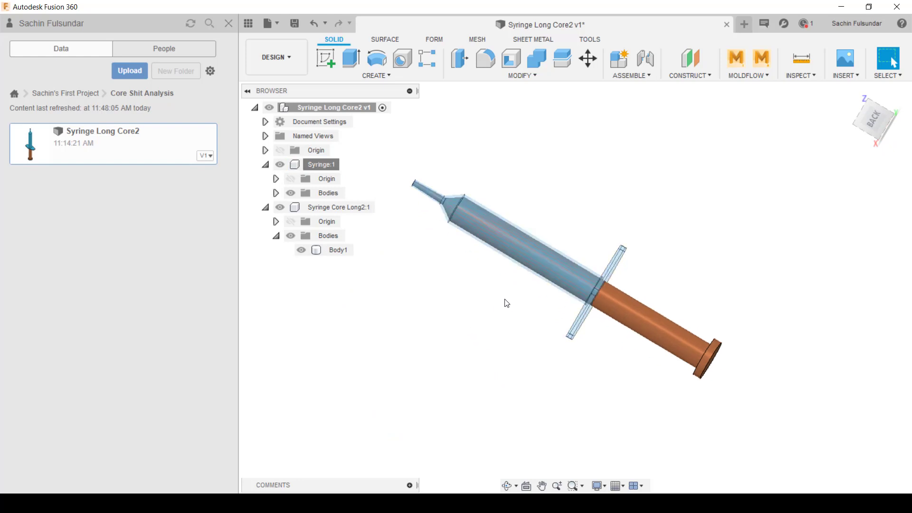
shift+middle_drag(505, 301, 501, 279)
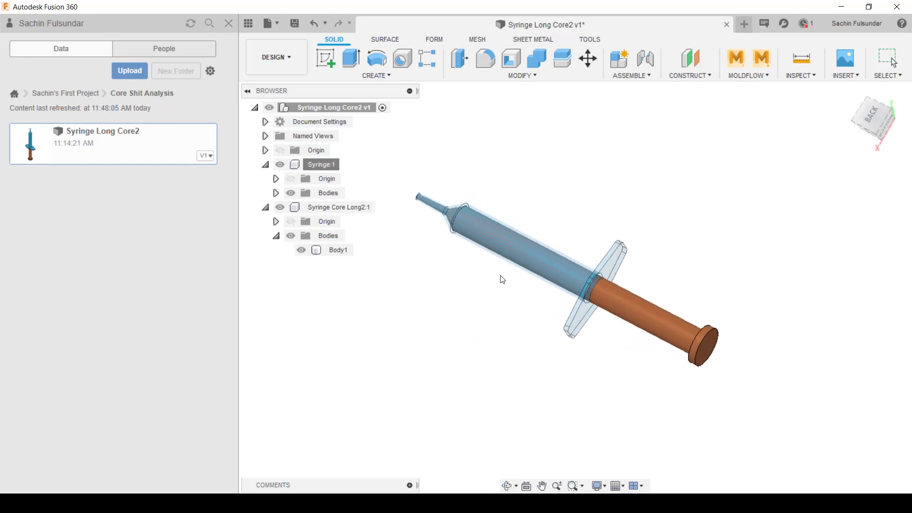
click(609, 307)
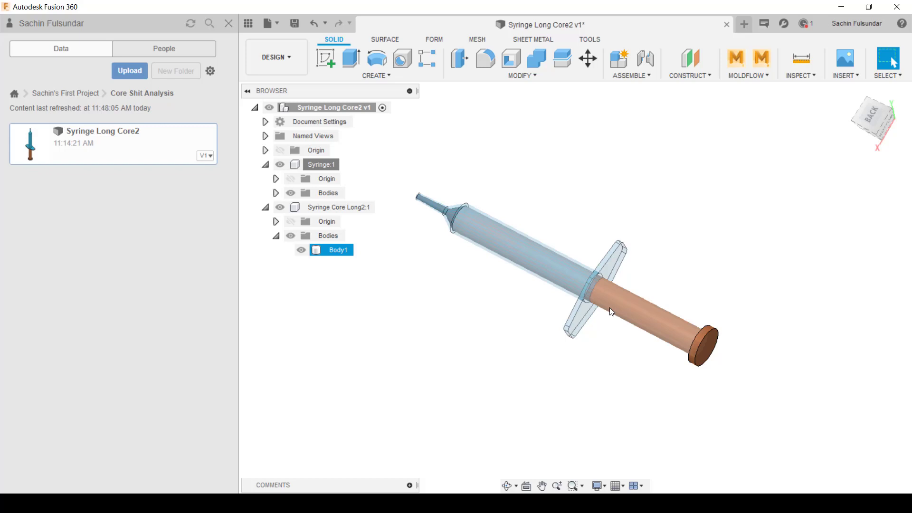
key(Escape)
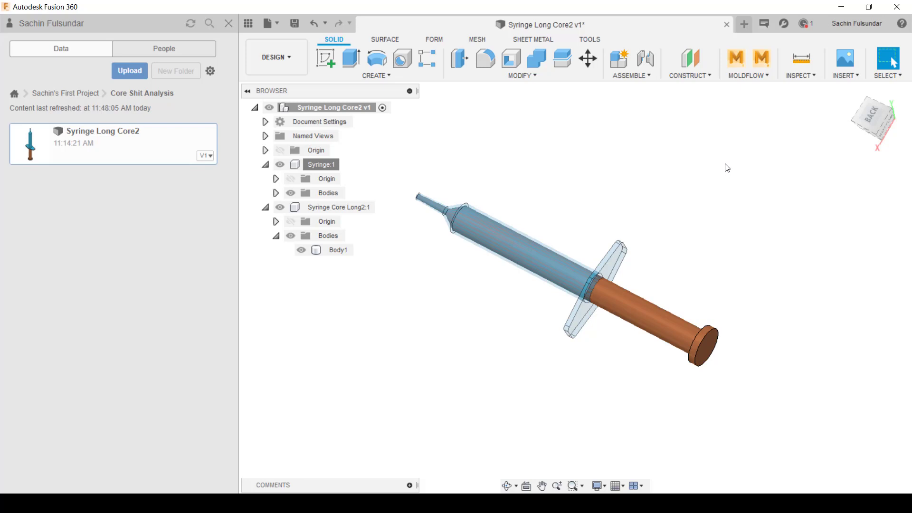
scroll(592, 317, up, 5)
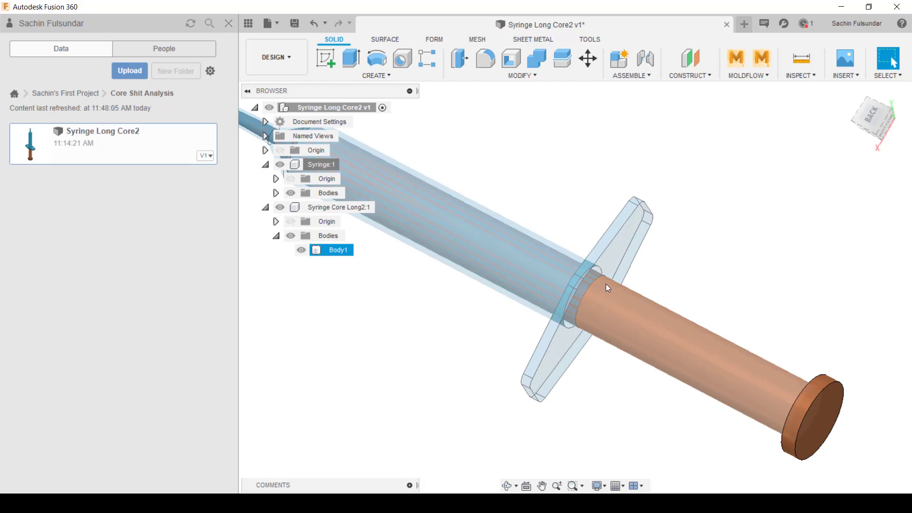
Create a construction plane offset 2 mm from the syringe flange face
shift+middle_drag(514, 173, 551, 181)
click(692, 57)
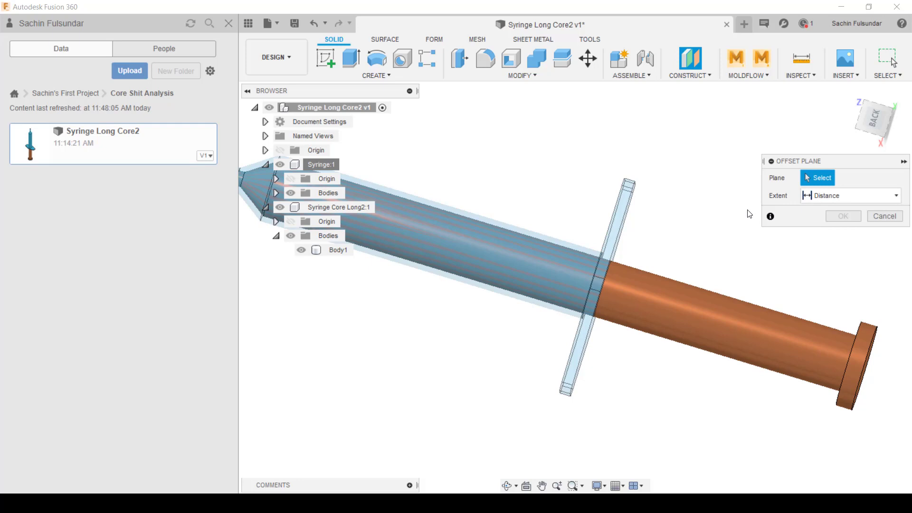
shift+middle_drag(749, 214, 630, 244)
click(630, 244)
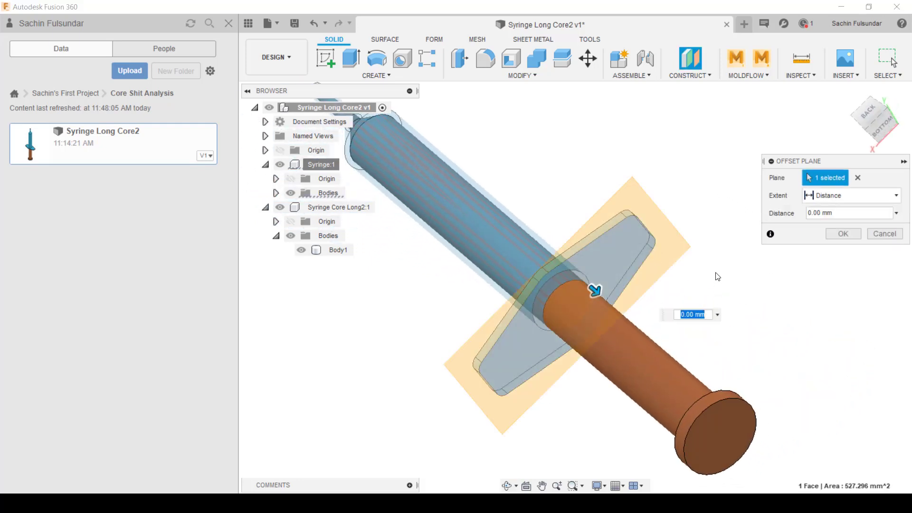
shift+middle_drag(665, 145, 723, 120)
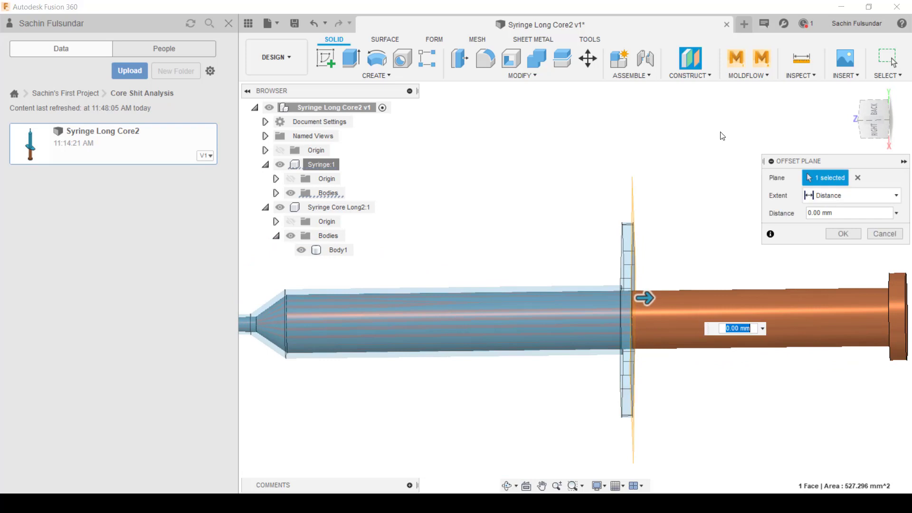
drag(837, 213, 790, 212)
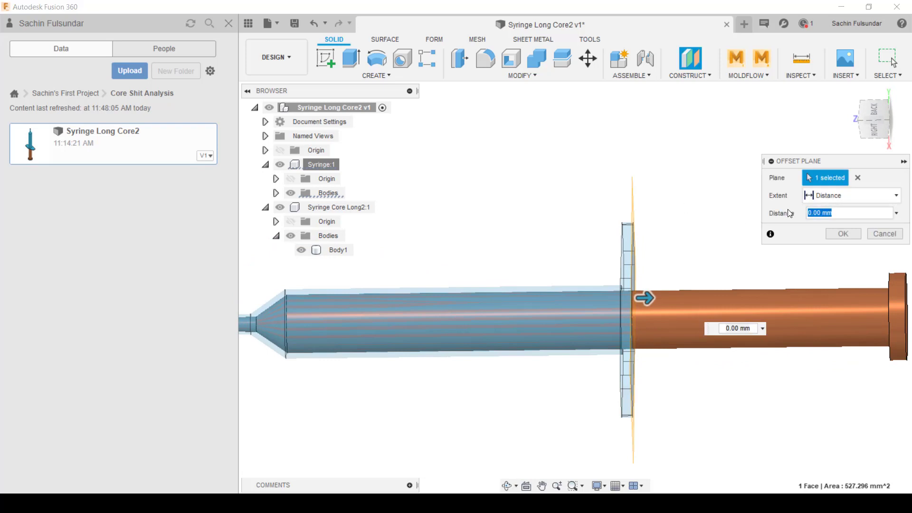
text(2)
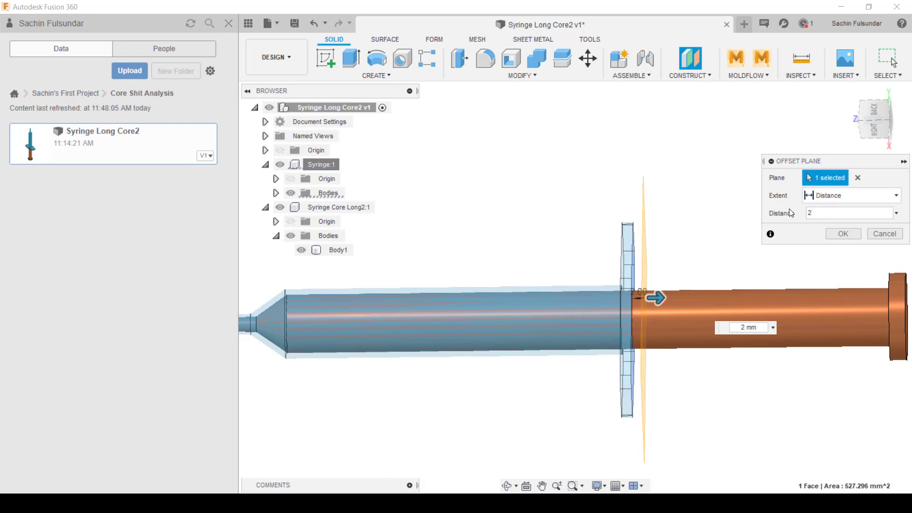
key(Return)
shift+middle_drag(615, 207, 587, 199)
click(541, 77)
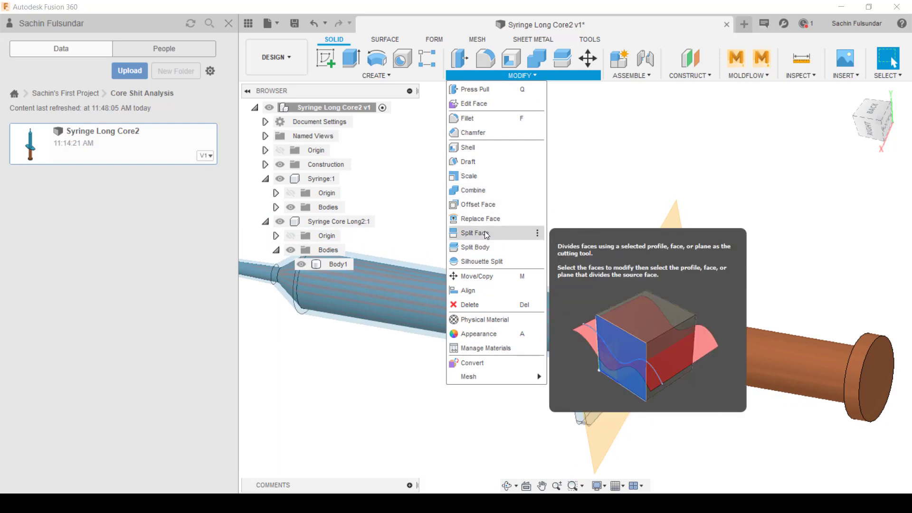
Split the orange core Body1 using the 2 mm offset plane as the cutting tool
click(485, 247)
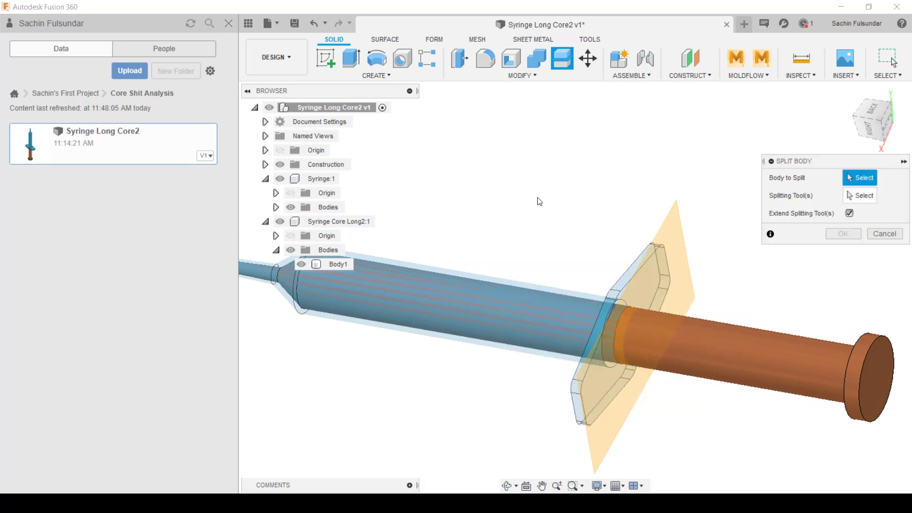
mouse_move(549, 183)
shift+middle_down()
mouse_move(574, 179)
mouse_move(566, 185)
shift+middle_up()
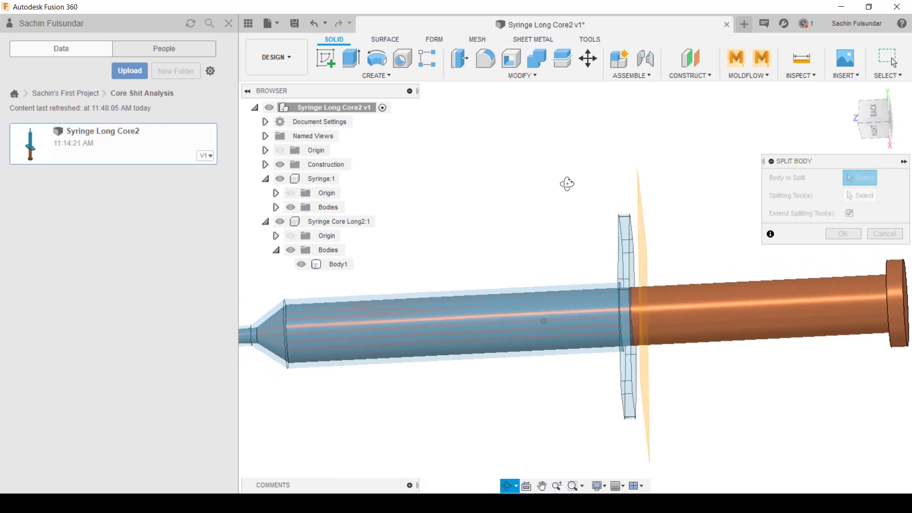
click(819, 307)
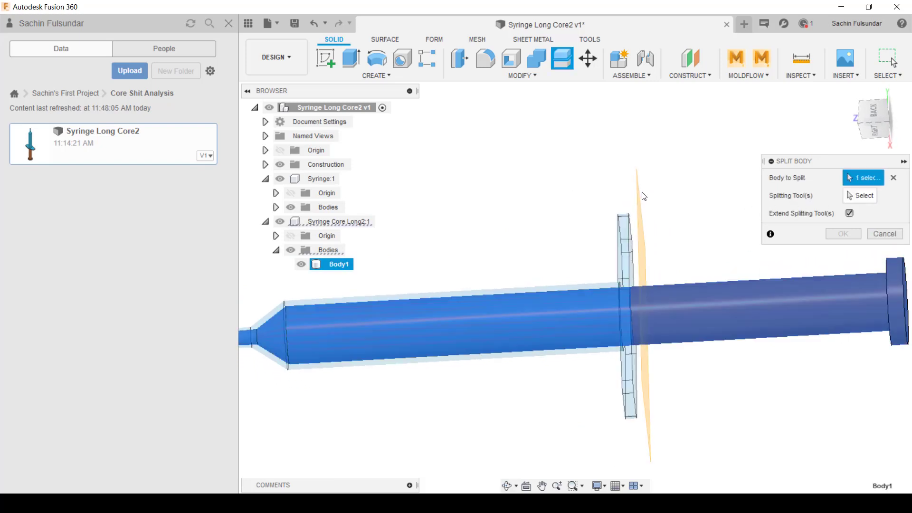
shift+middle_drag(687, 196, 677, 193)
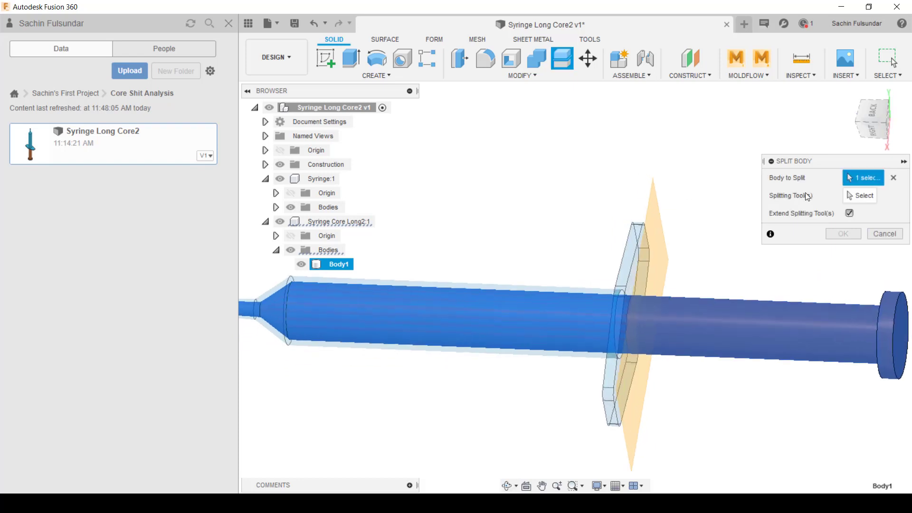
click(859, 195)
click(661, 221)
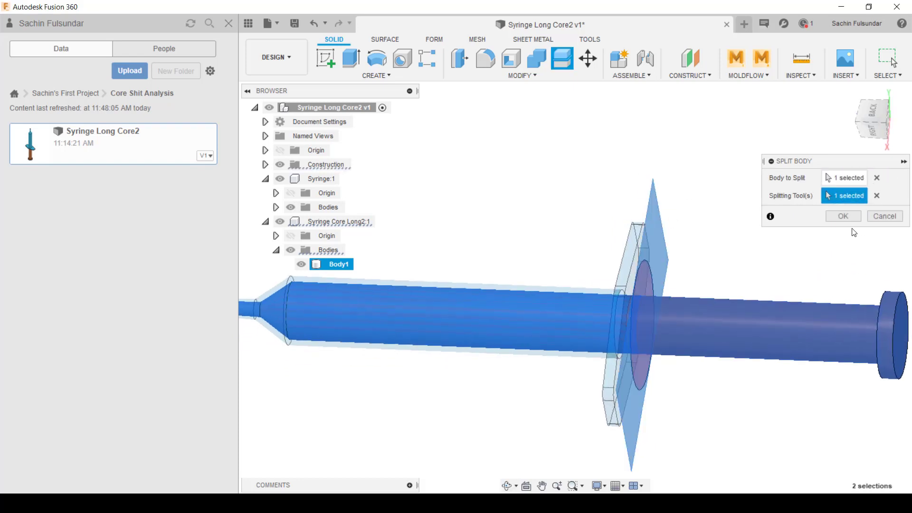
click(858, 222)
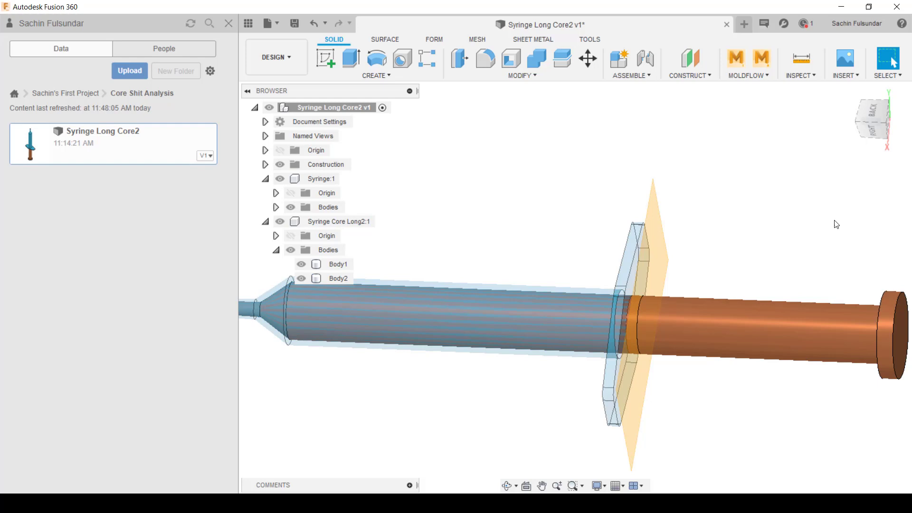
Delete Body2, the split-off core end, and view the syringe from the back
shift+middle_drag(749, 235, 774, 228)
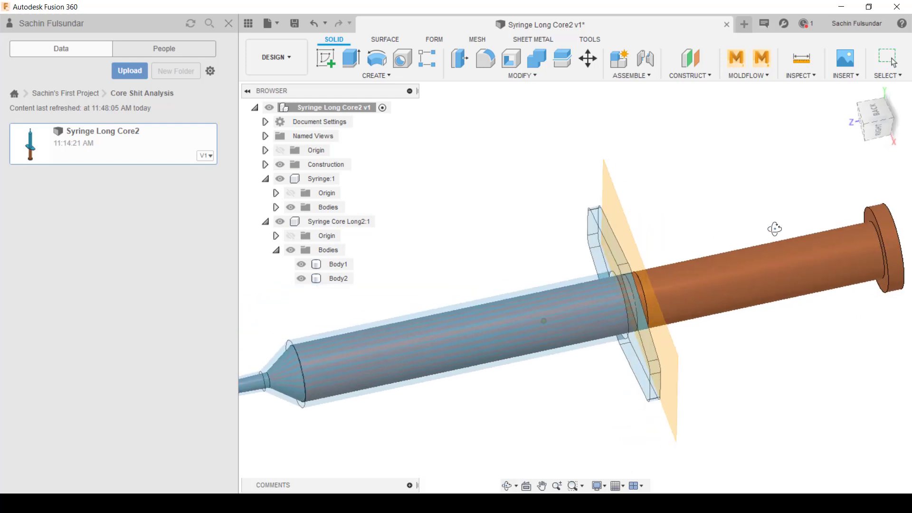
right_click(330, 281)
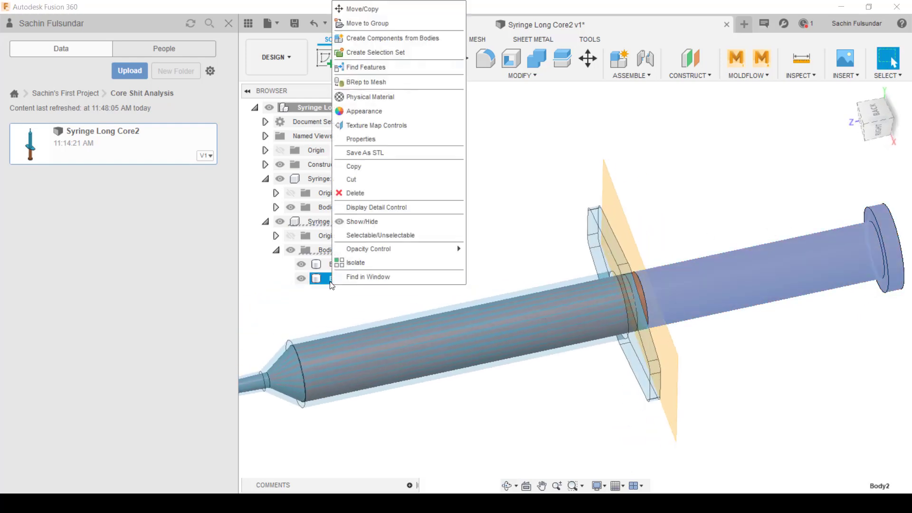
click(369, 193)
mouse_move(442, 182)
shift+middle_down()
mouse_move(459, 179)
mouse_move(437, 173)
shift+middle_up()
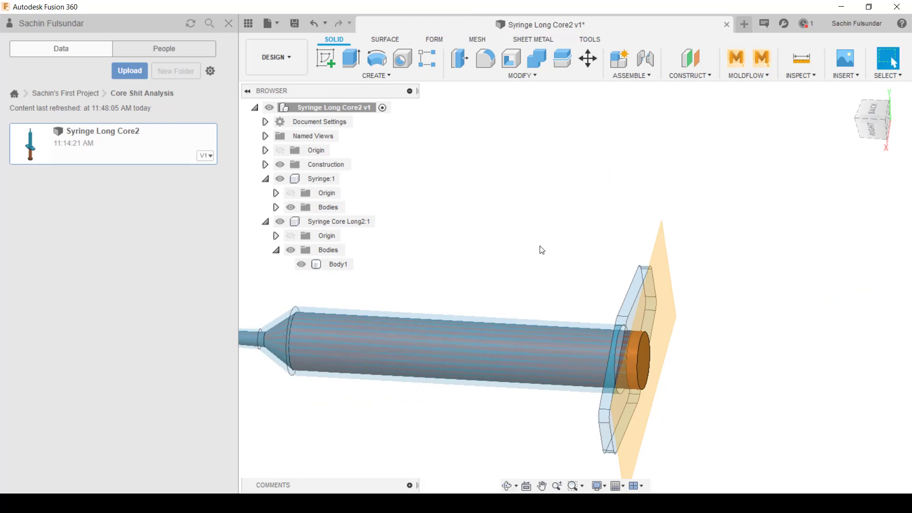
middle_drag(539, 250, 664, 224)
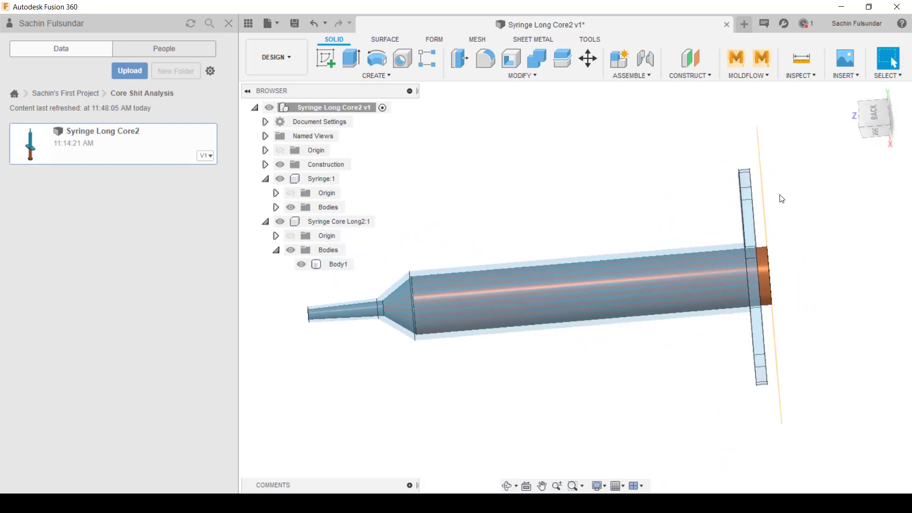
click(874, 118)
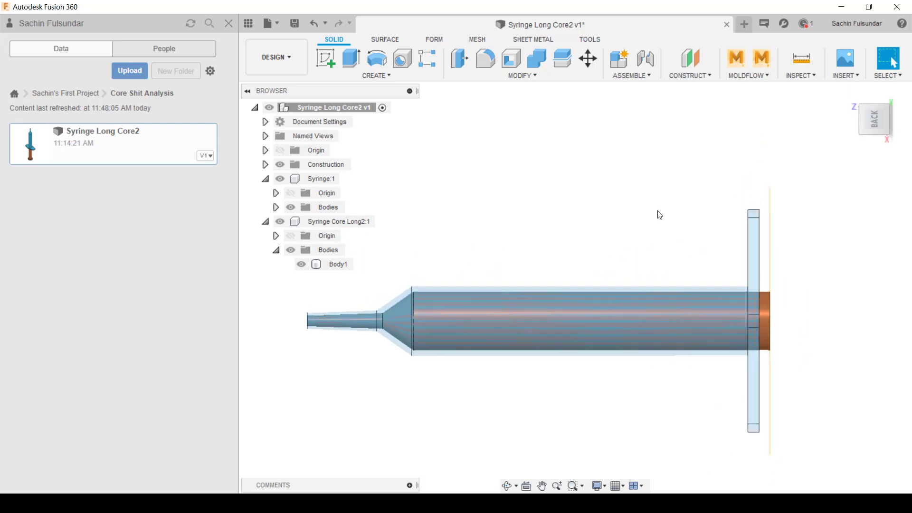
middle_drag(674, 229, 676, 198)
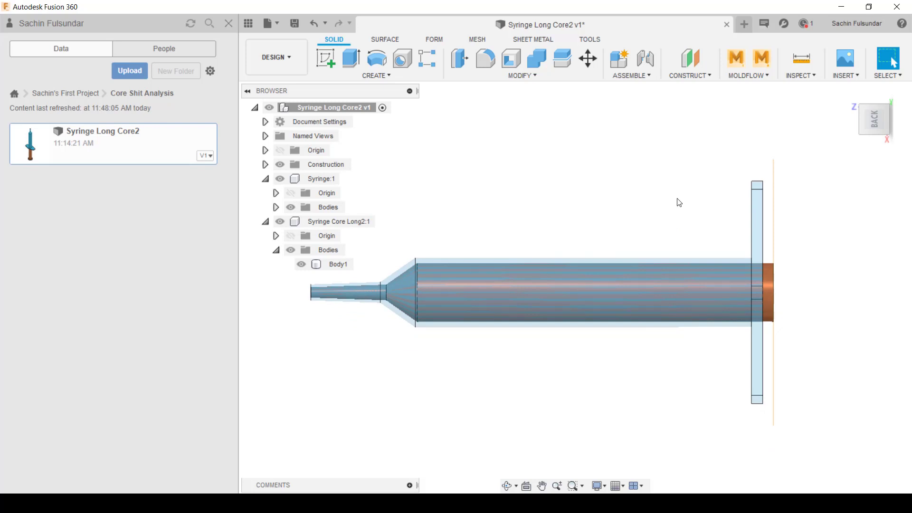
Send the syringe model to Moldflow Insight, importing it into the existing Core_Shift.mpi project
click(748, 74)
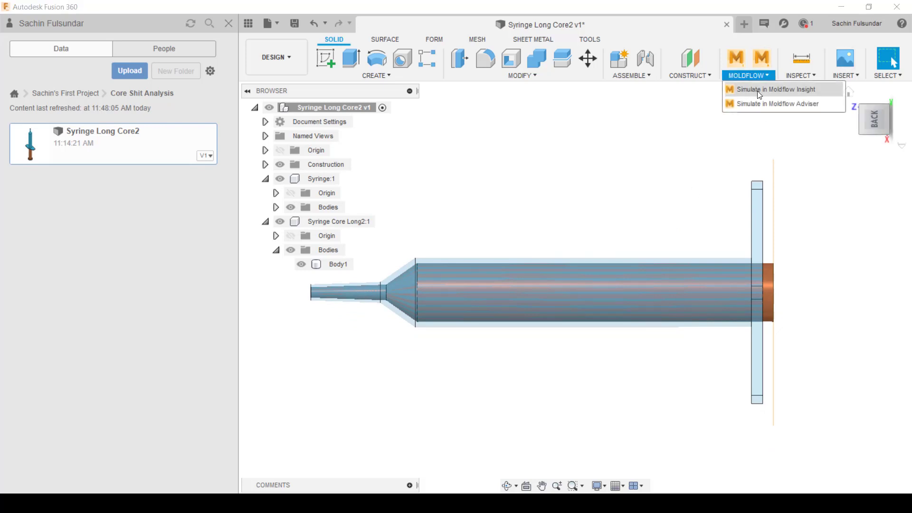
click(780, 91)
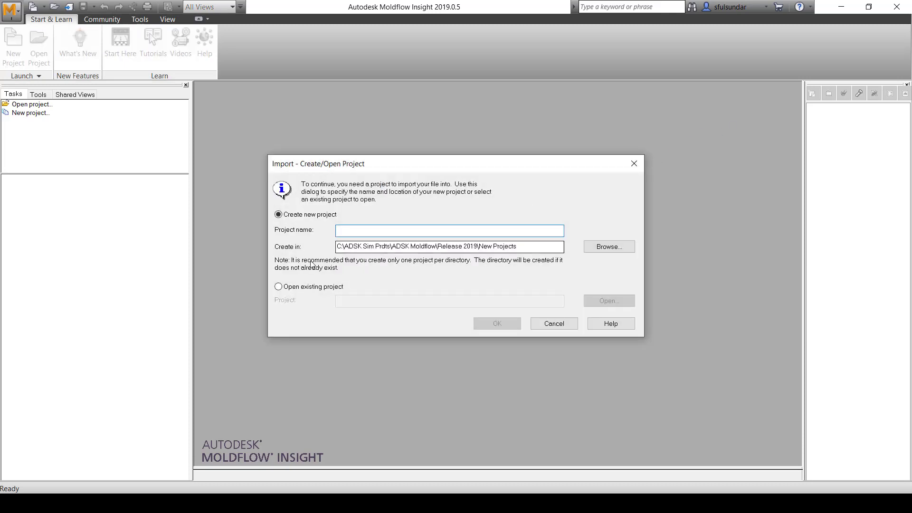
click(309, 288)
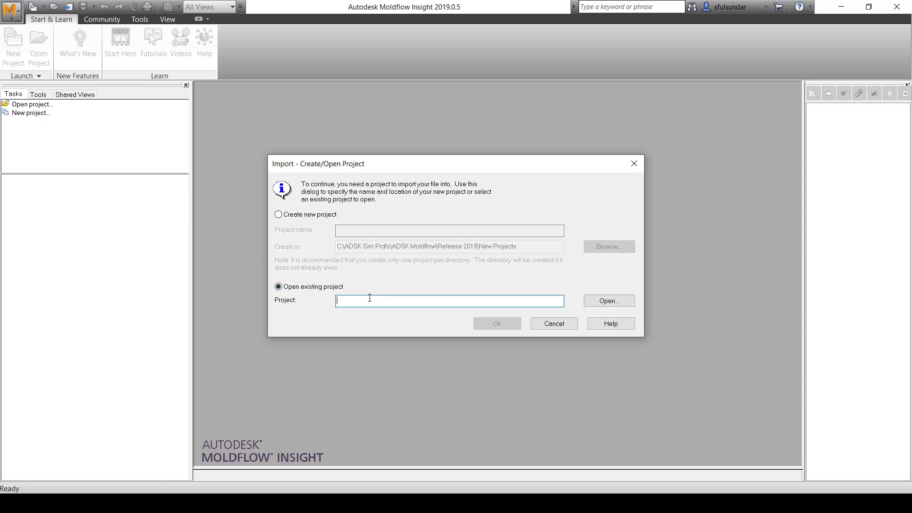
text(C:\ADSK Sim Prdts\ADSK Moldflow\Release 2019\Core_Shift)
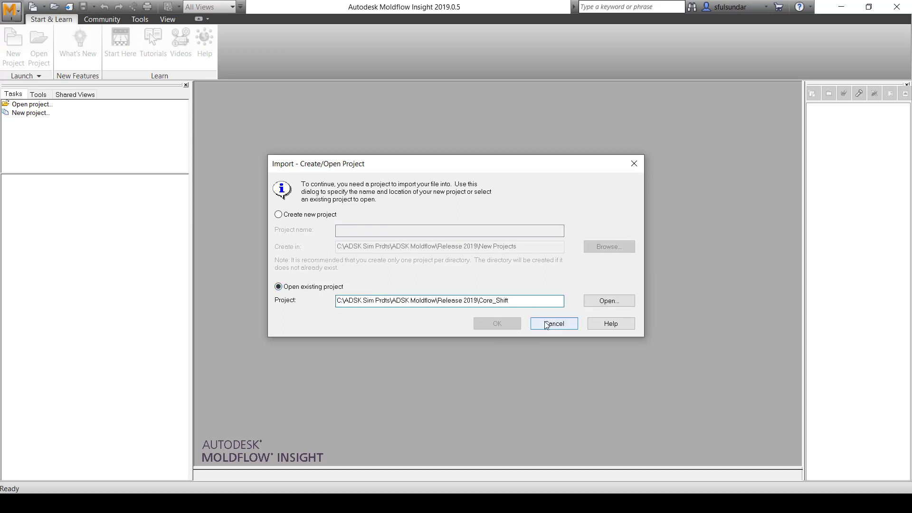
click(609, 300)
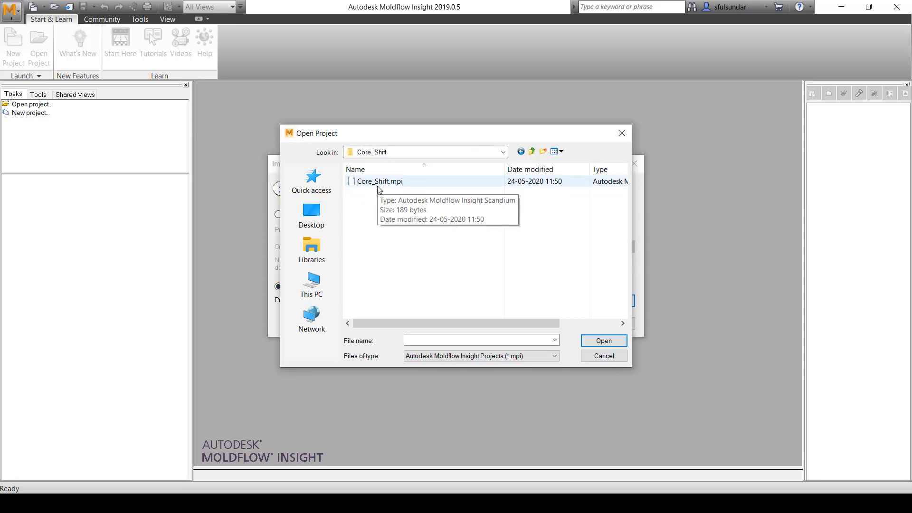
click(379, 182)
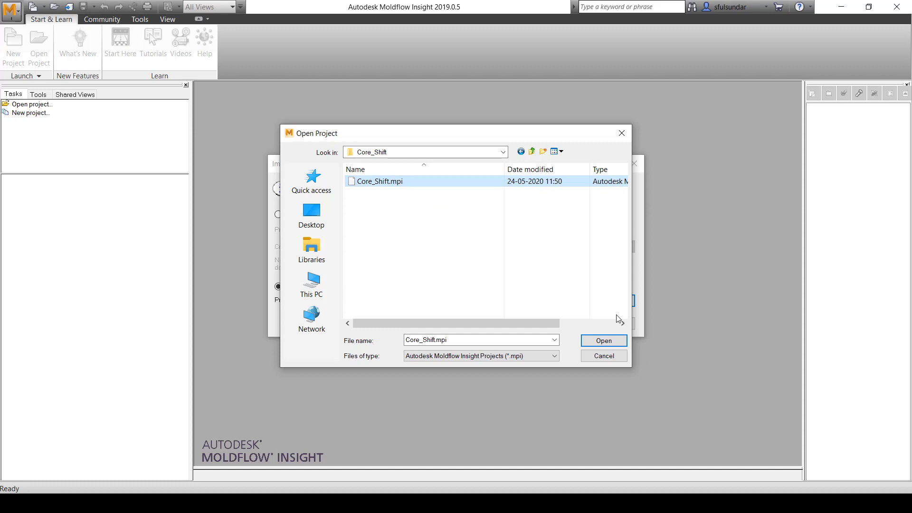
click(604, 340)
click(504, 323)
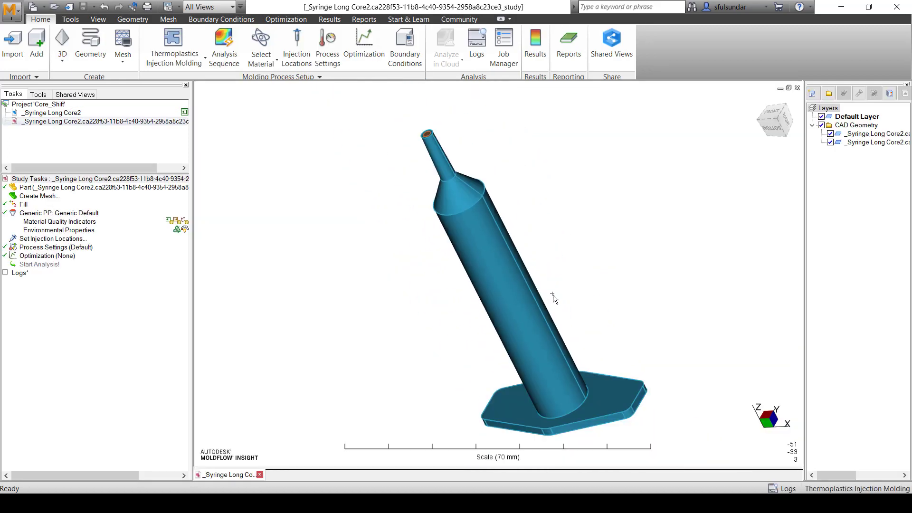
Change the syringe study's mesh type from 3D to Dual Domain
mouse_move(553, 295)
middle_down()
mouse_move(468, 210)
mouse_move(540, 177)
mouse_move(566, 186)
mouse_move(515, 299)
mouse_move(543, 305)
mouse_move(553, 320)
mouse_move(541, 309)
middle_up()
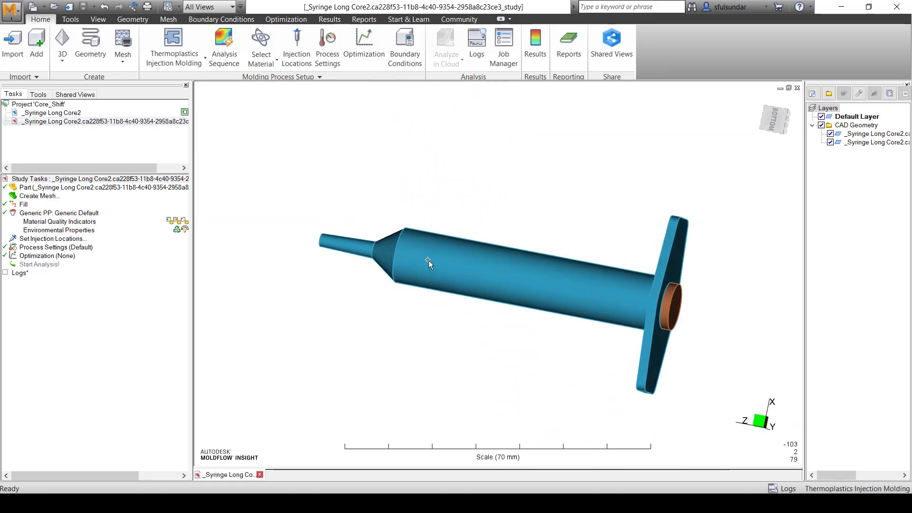
right_click(45, 199)
mouse_move(109, 241)
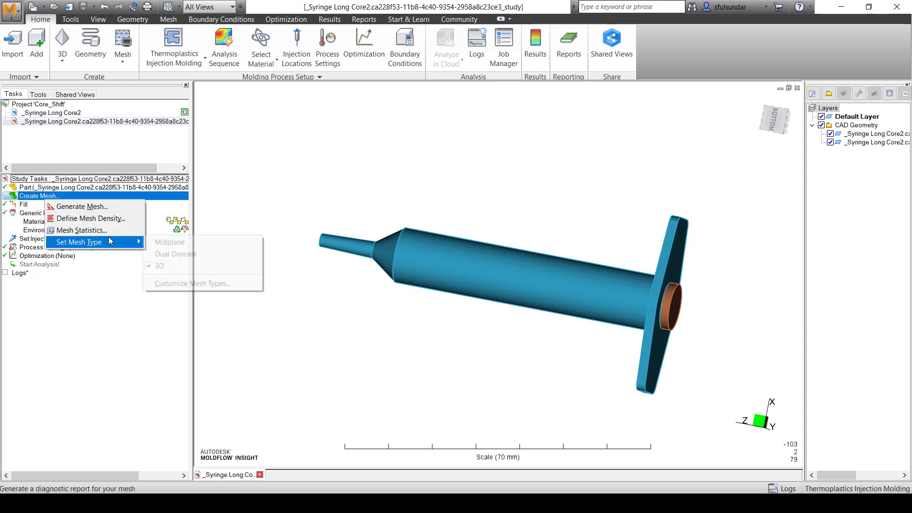
click(185, 259)
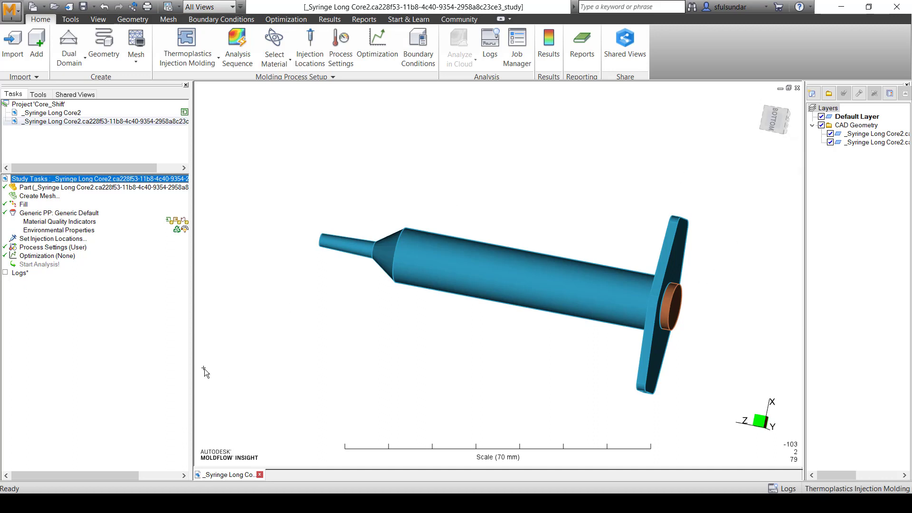
right_click(45, 199)
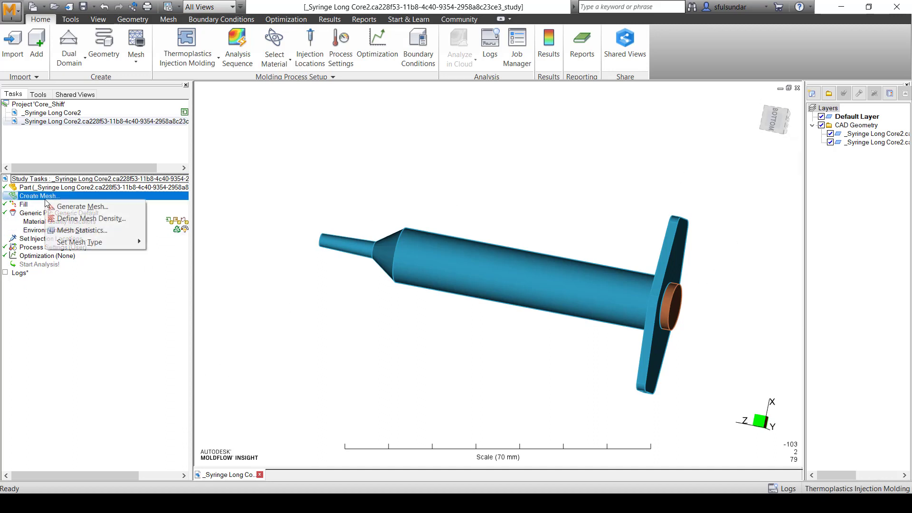
Set Generate Mesh to global parameters, 1.5 mm edge length, chord angle control, Precise match contact
click(73, 207)
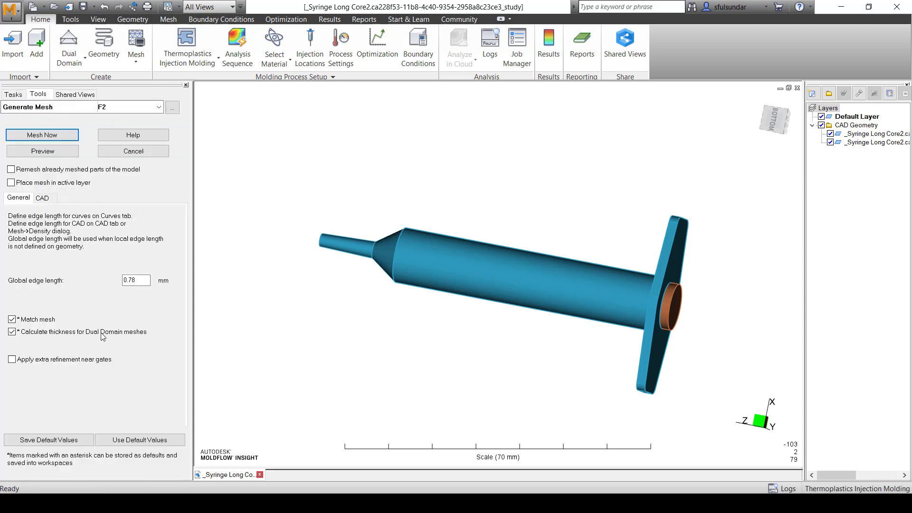
click(44, 198)
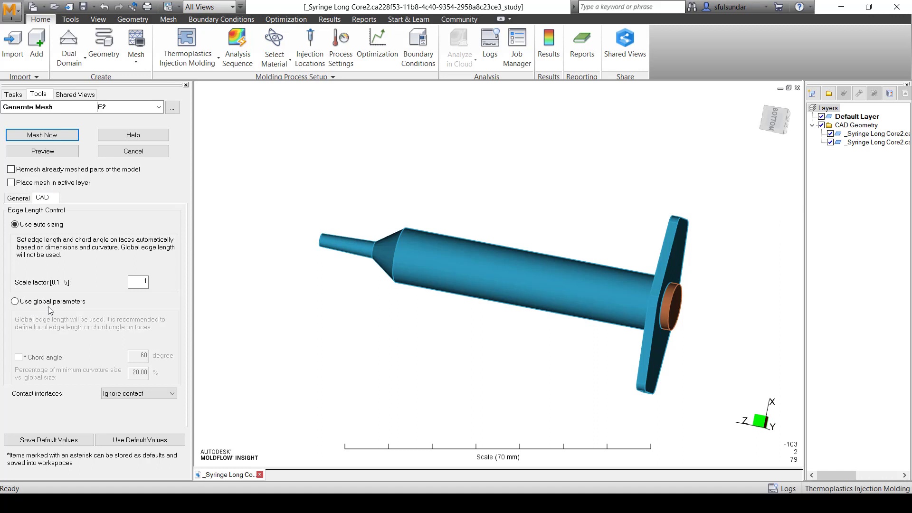
click(47, 302)
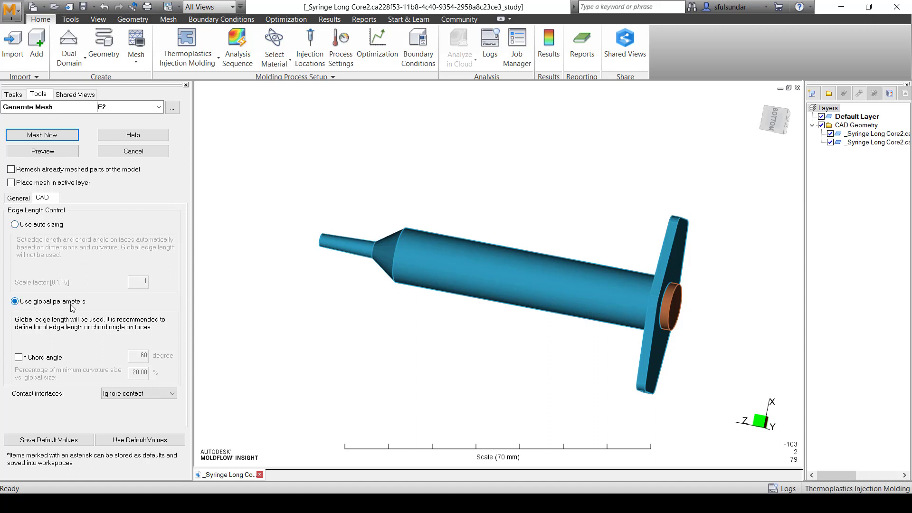
click(15, 199)
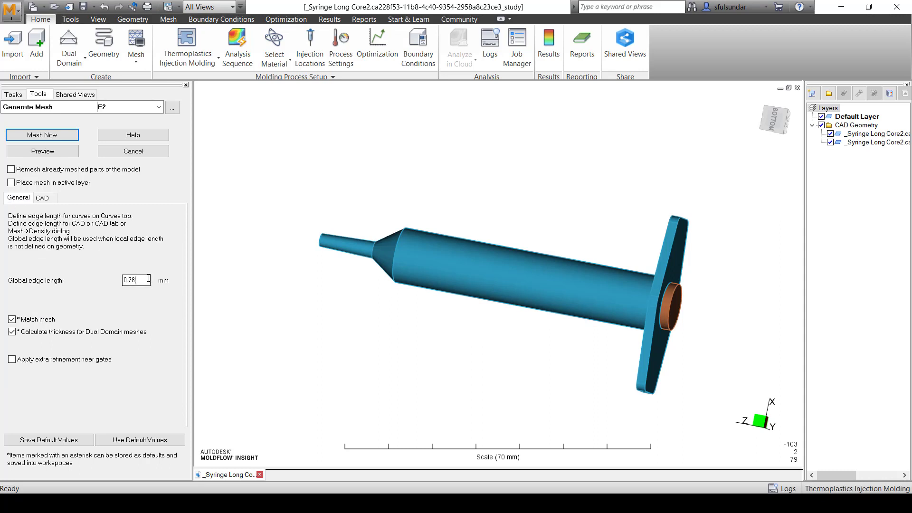
double_click(128, 279)
key(BackSpace)
text(1.5)
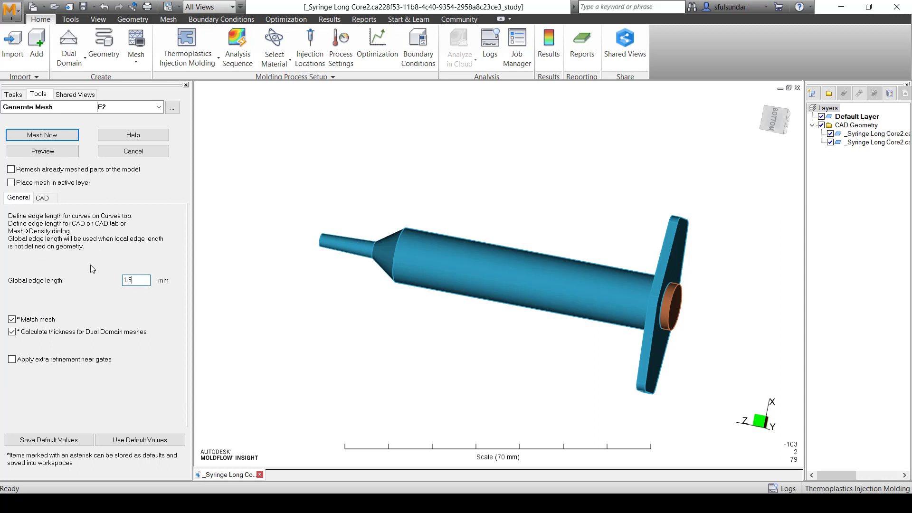
click(42, 198)
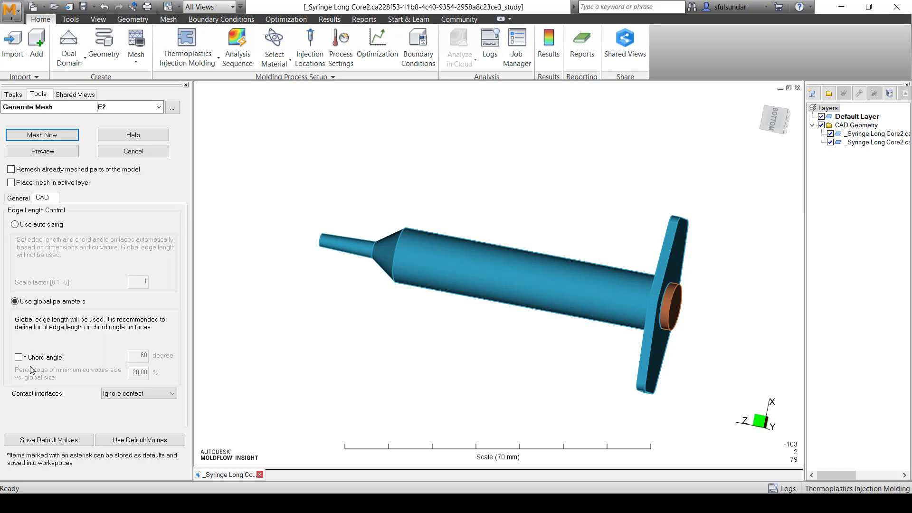
click(19, 357)
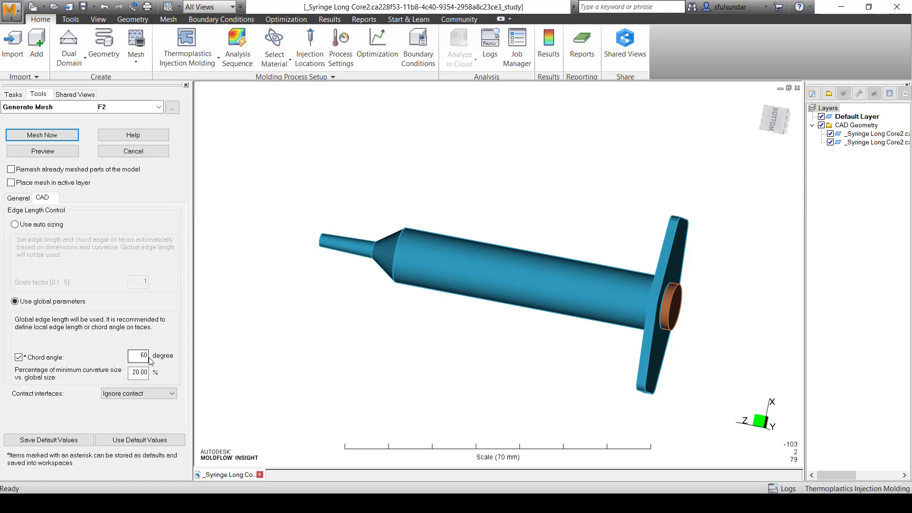
click(153, 394)
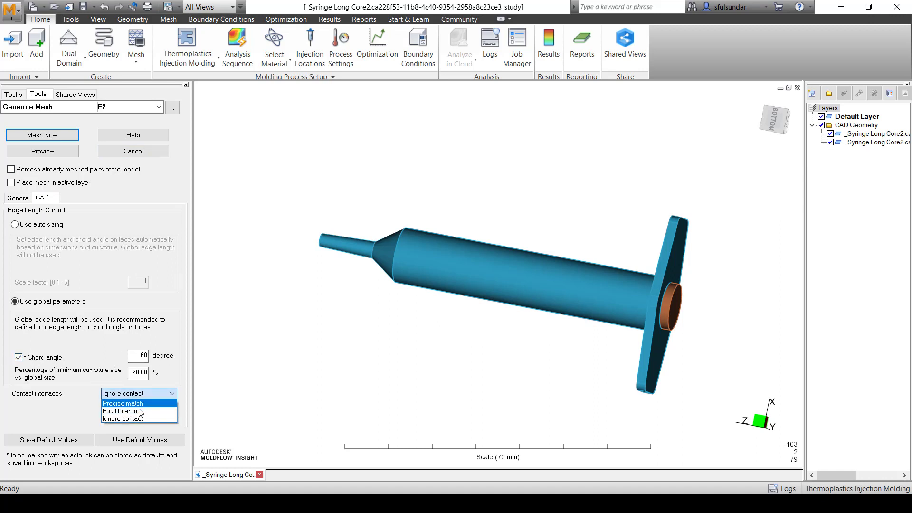
click(138, 403)
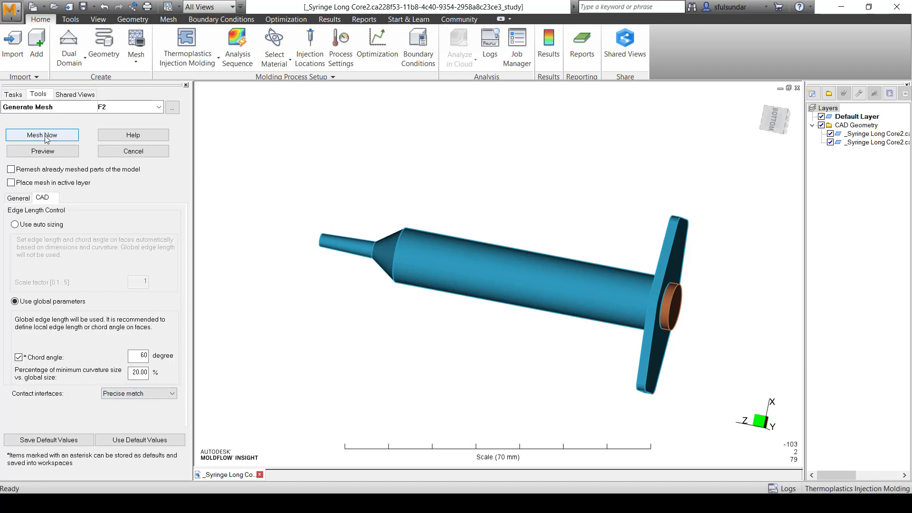
Open the _Syringe Long Core2 study and zoom in on the flange and core of its 11808-element mesh
click(11, 95)
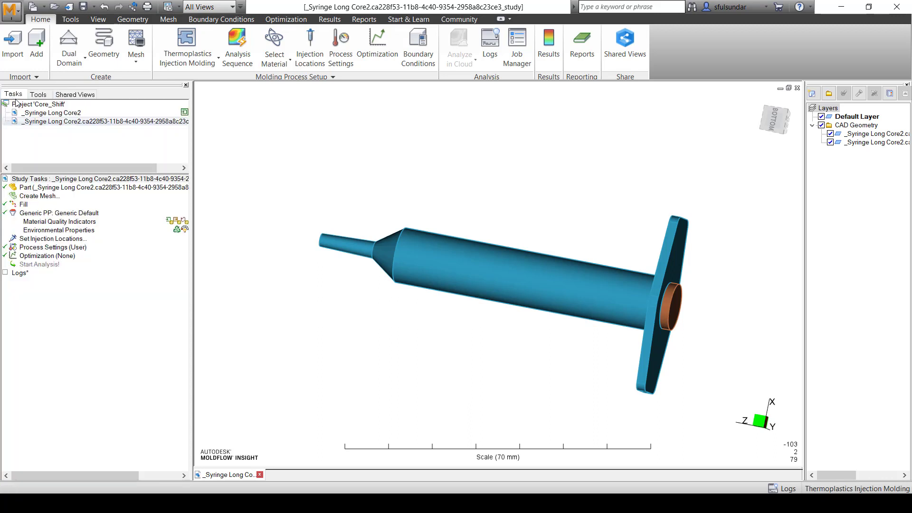
double_click(57, 121)
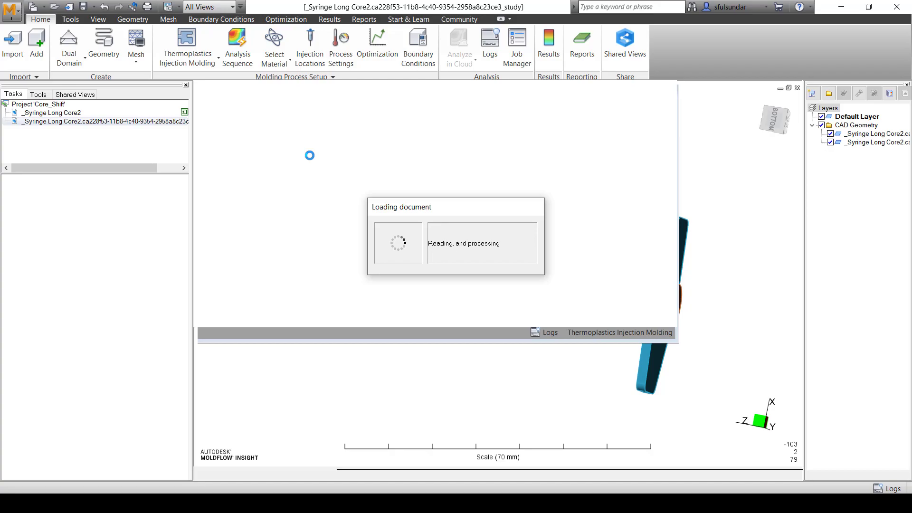
middle_drag(392, 325, 522, 303)
scroll(522, 303, up, 6)
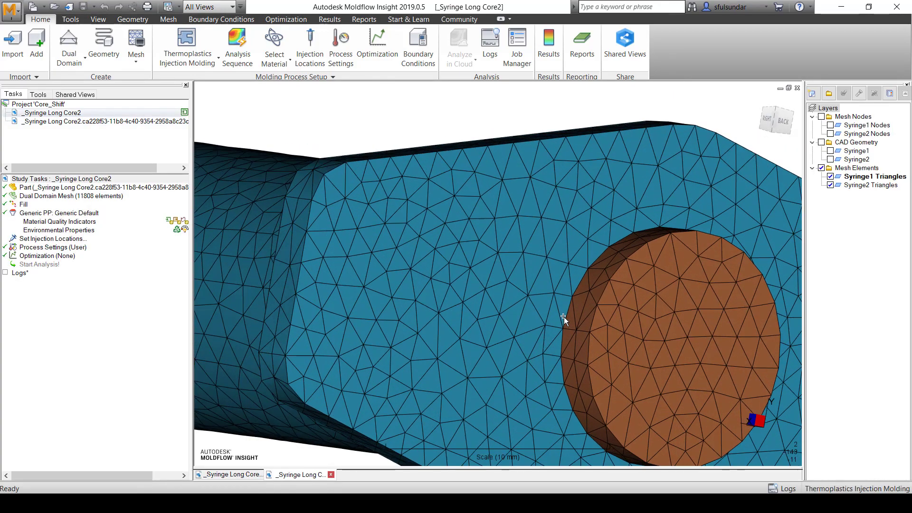
middle_drag(596, 297, 521, 184)
scroll(498, 213, up, 1)
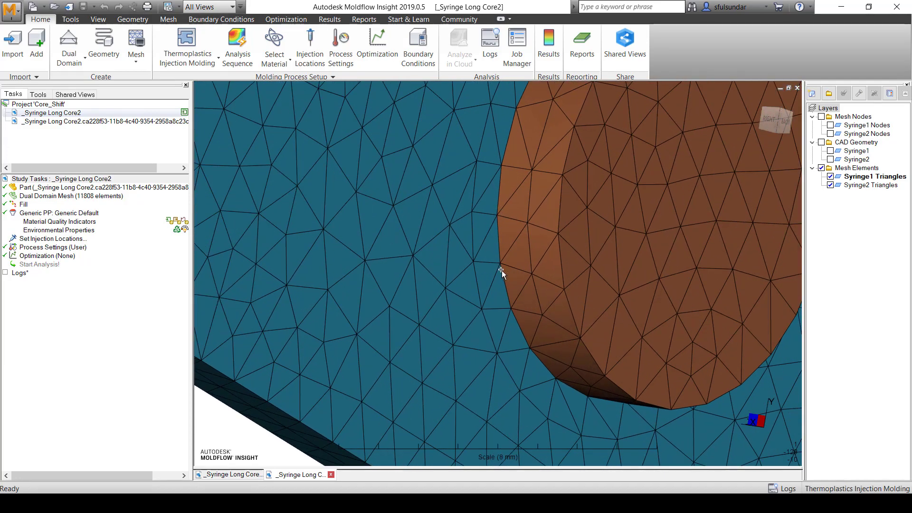
scroll(503, 274, up, 2)
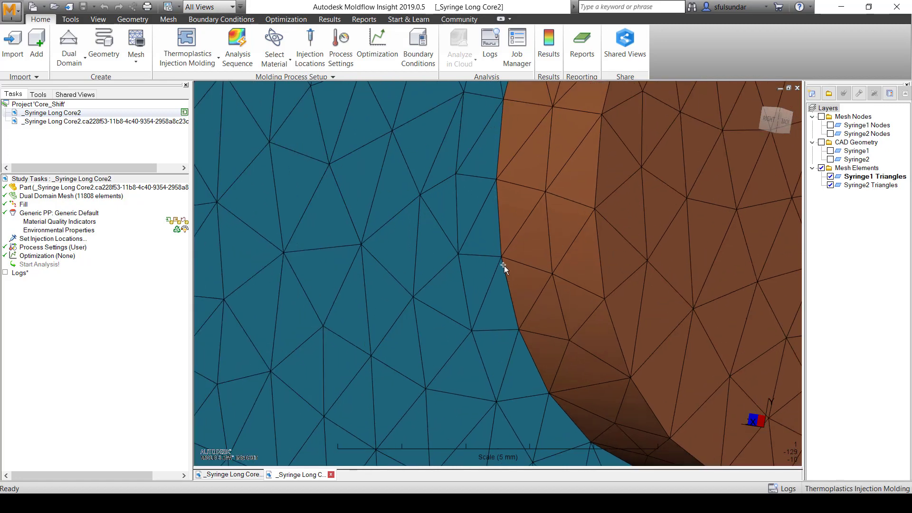
scroll(535, 350, down, 6)
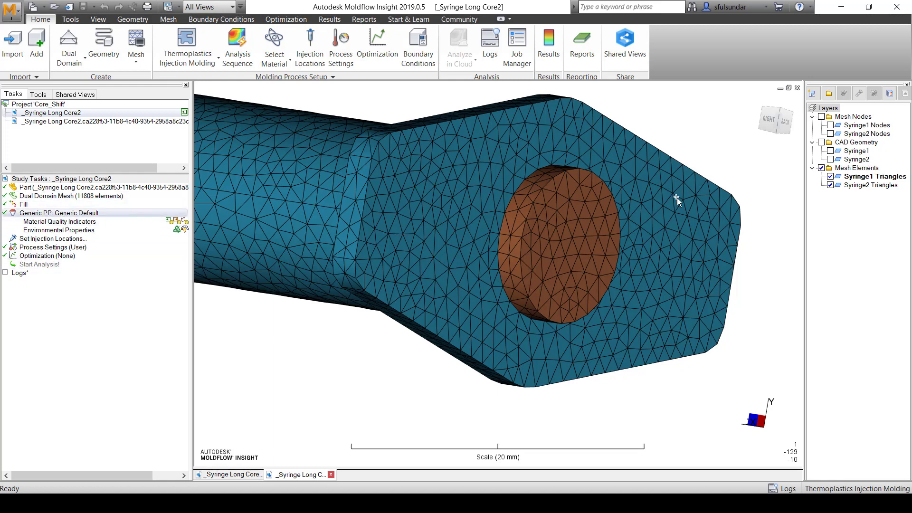
Hide the Syringe1 Triangles barrel mesh so only the core mesh shows
click(830, 179)
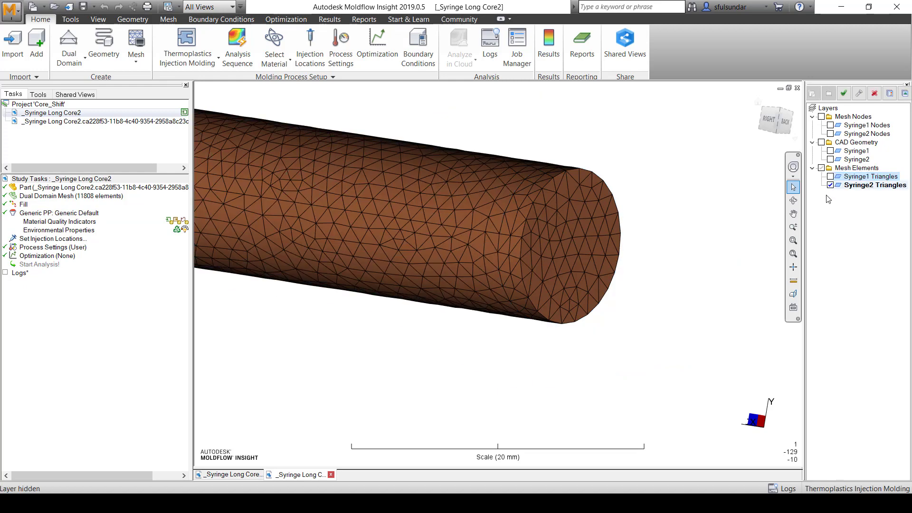
scroll(651, 343, down, 3)
scroll(650, 344, down, 2)
middle_drag(558, 352, 593, 351)
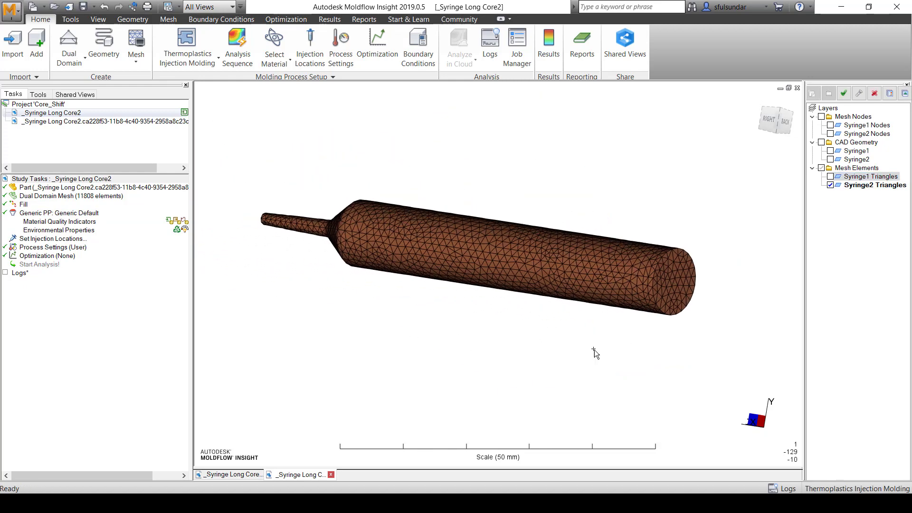
Change the study's mesh type to 3D
right_click(58, 195)
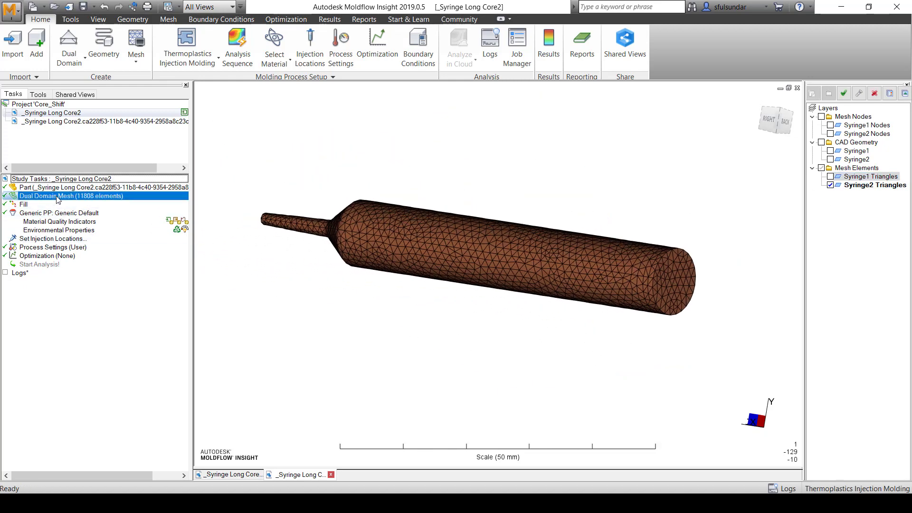
mouse_move(120, 242)
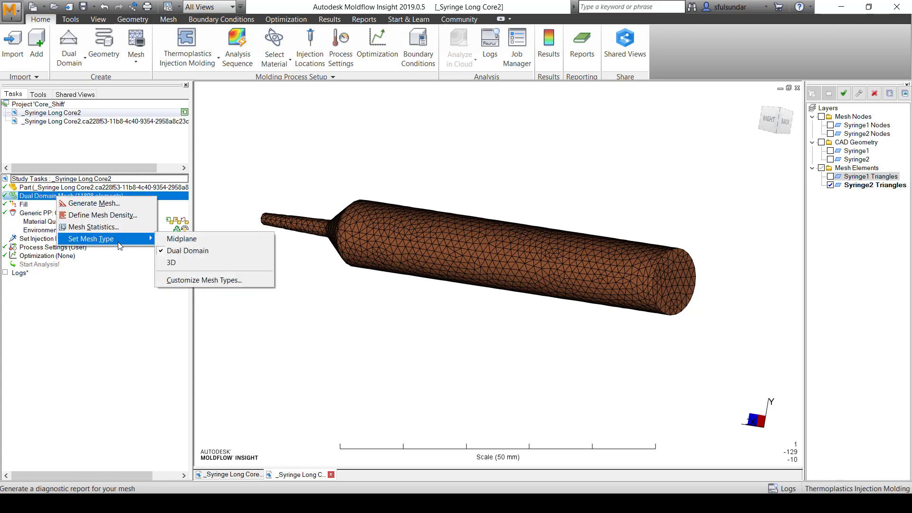
click(195, 264)
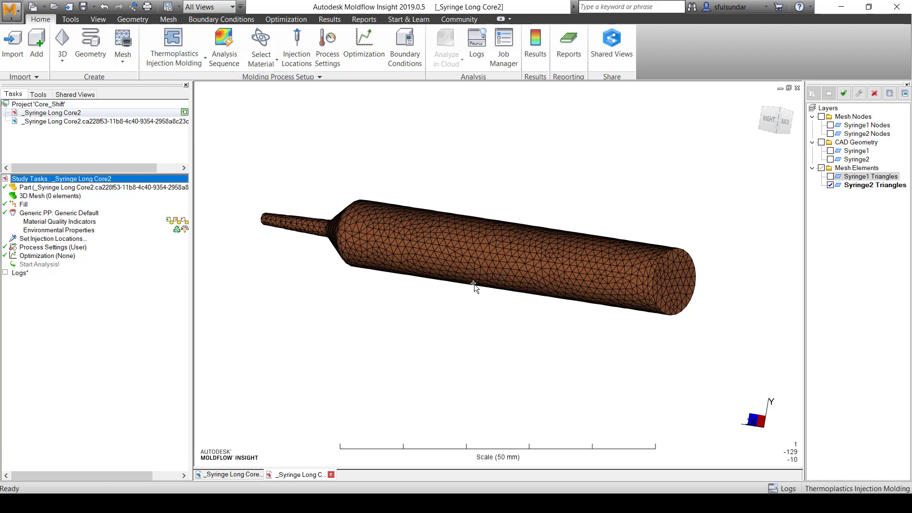
click(133, 61)
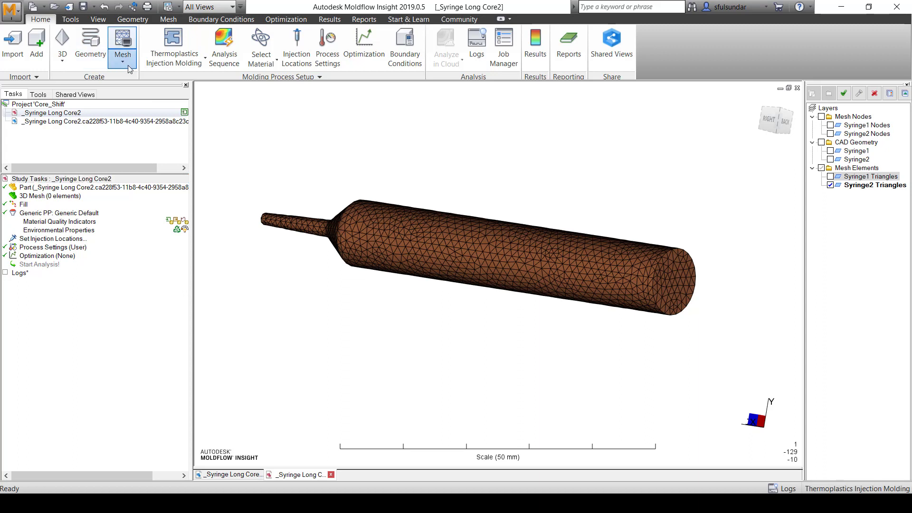
click(310, 162)
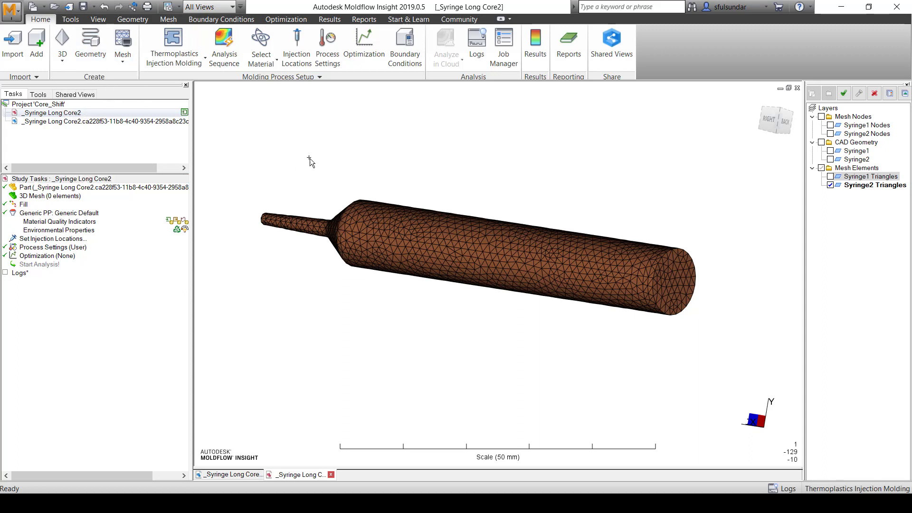
Generate the 74700-element 3D mesh and dismiss the 'Mesh complete!' message
right_click(60, 196)
click(83, 202)
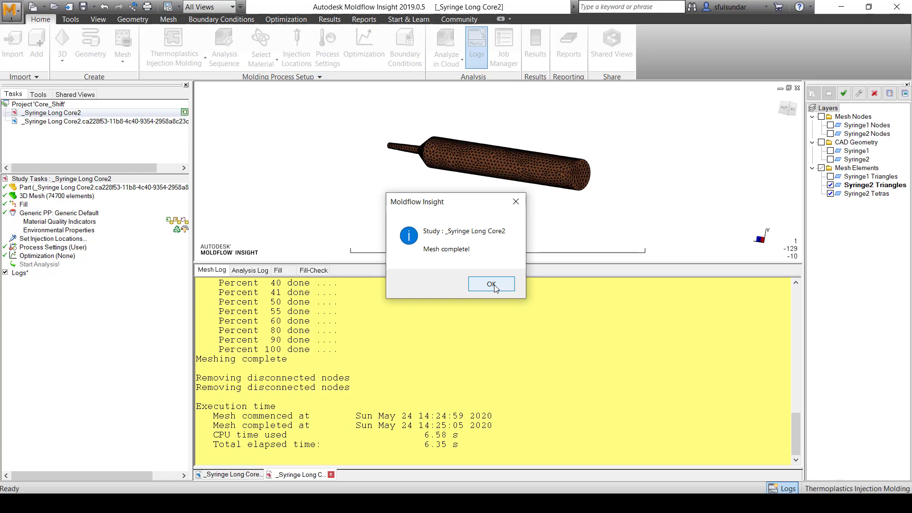
click(491, 284)
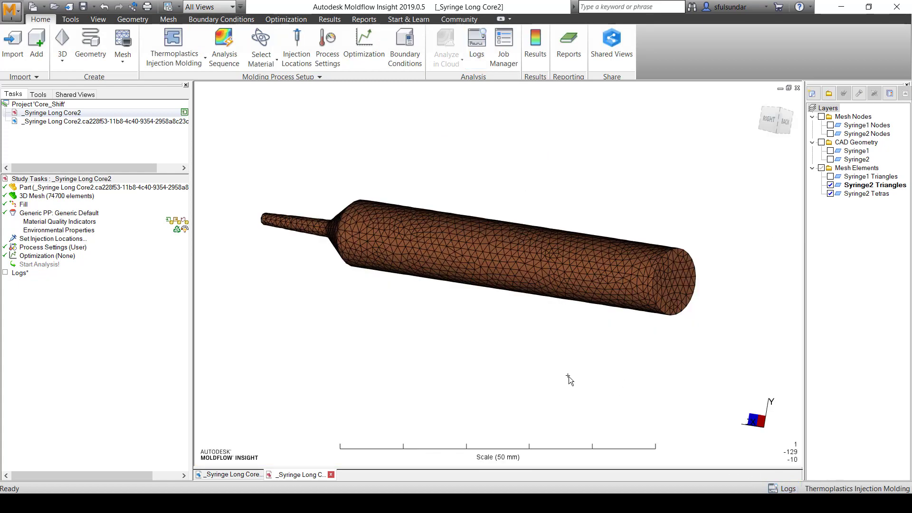
Confirm the core mesh's property is Core (3D), then open the _Syringe Long Core2.ca228f53 study
middle_drag(568, 376, 529, 386)
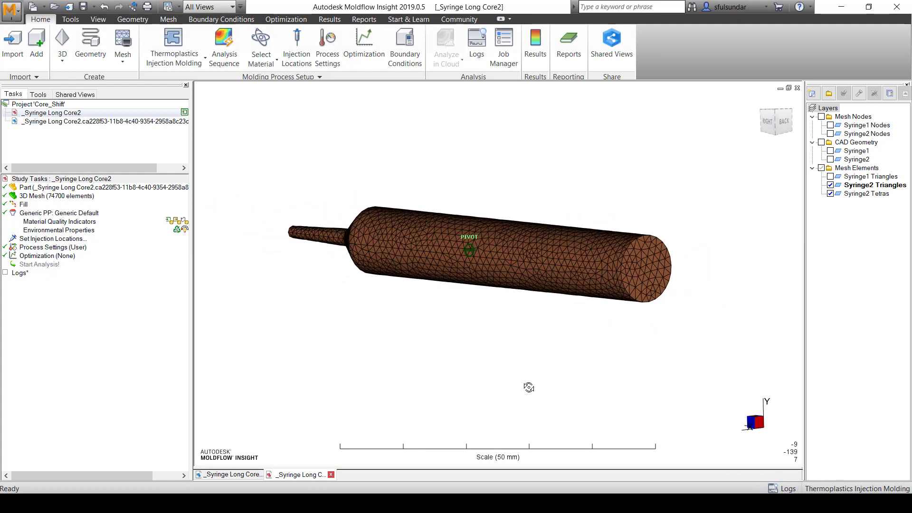
click(469, 250)
right_click(541, 261)
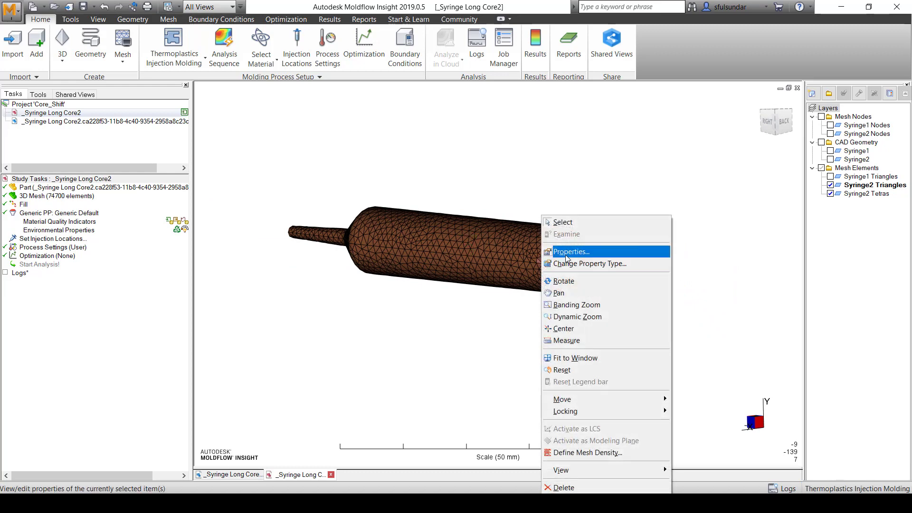
click(565, 254)
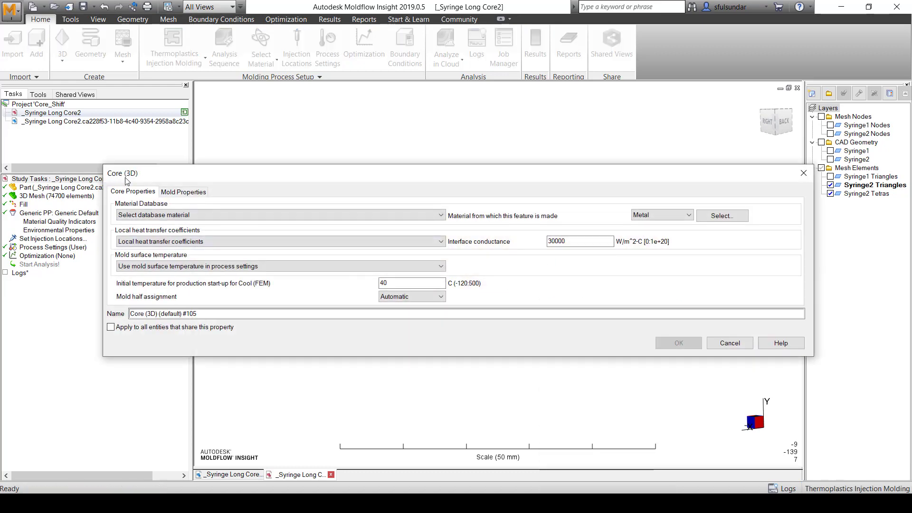
click(726, 342)
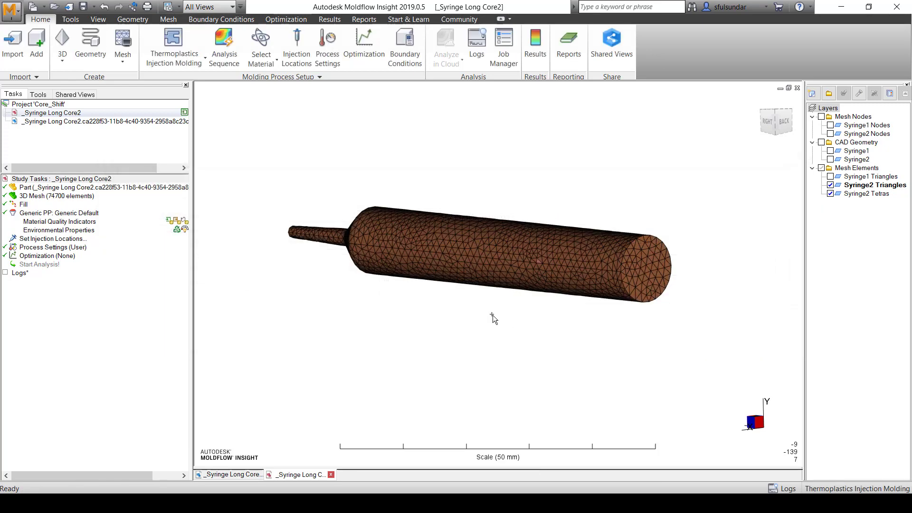
double_click(117, 121)
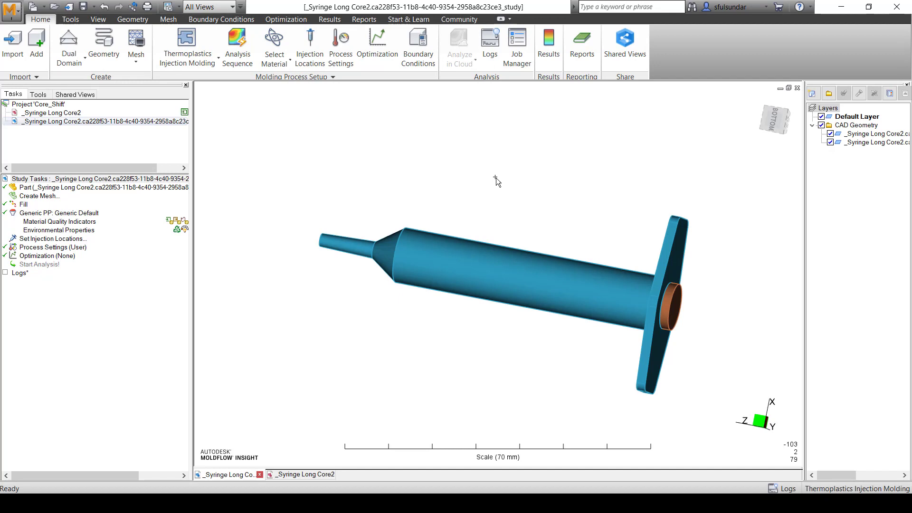
Abandon a property-type change on the core insert and set the study's mesh type to 3D
right_click(670, 320)
click(700, 88)
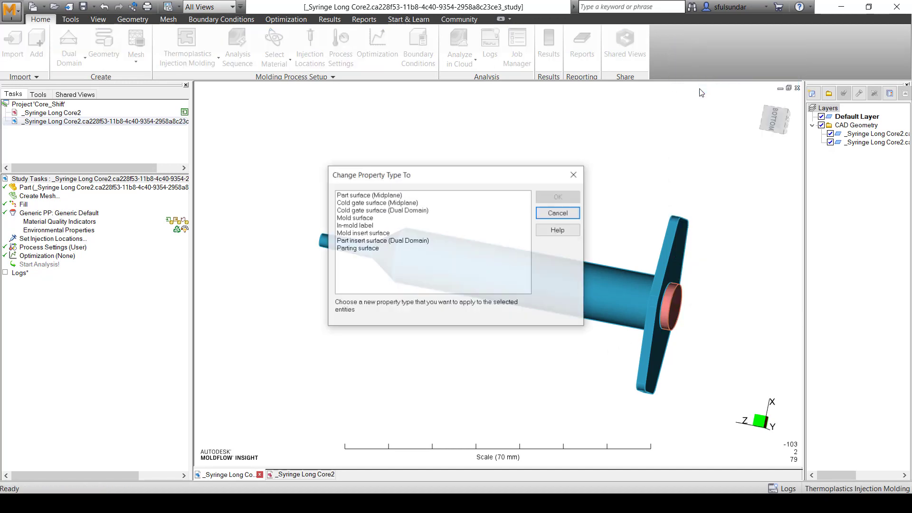
click(574, 176)
right_click(44, 197)
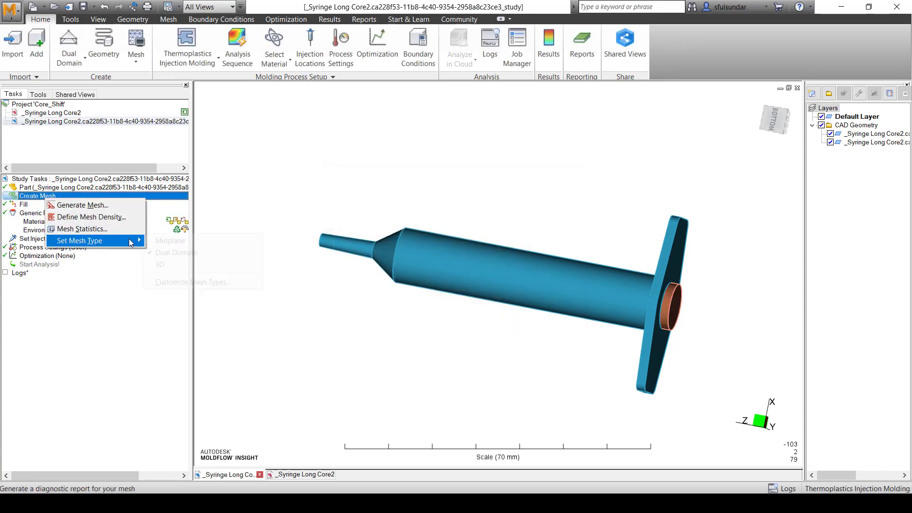
mouse_move(138, 240)
click(180, 262)
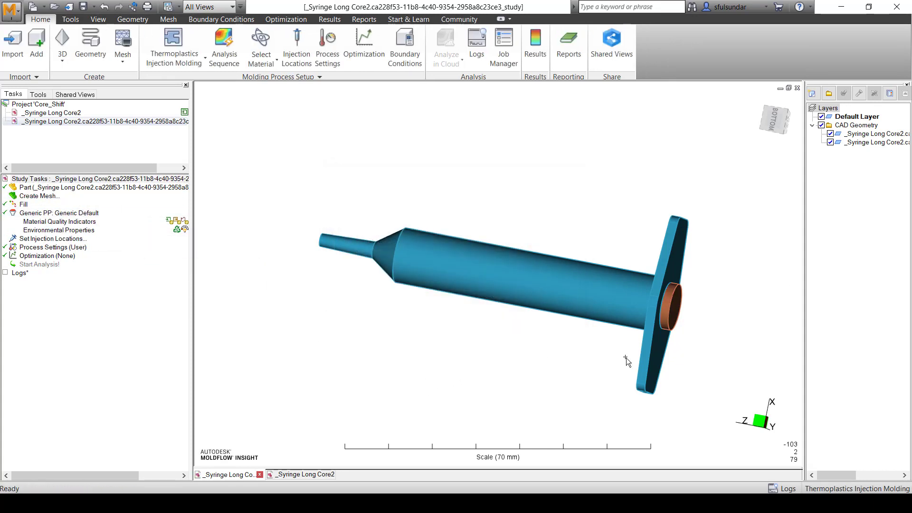
Change the orange ring's property type to Core (3D)
right_click(671, 315)
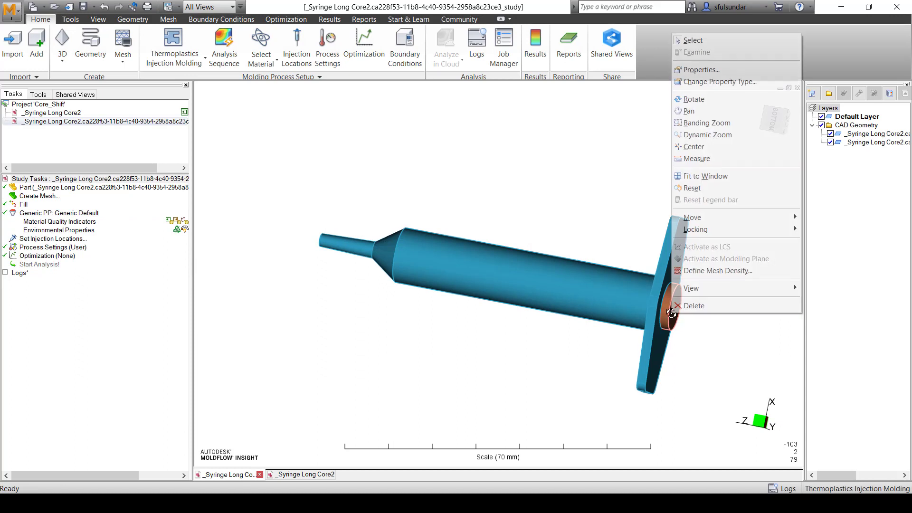
click(713, 82)
click(352, 209)
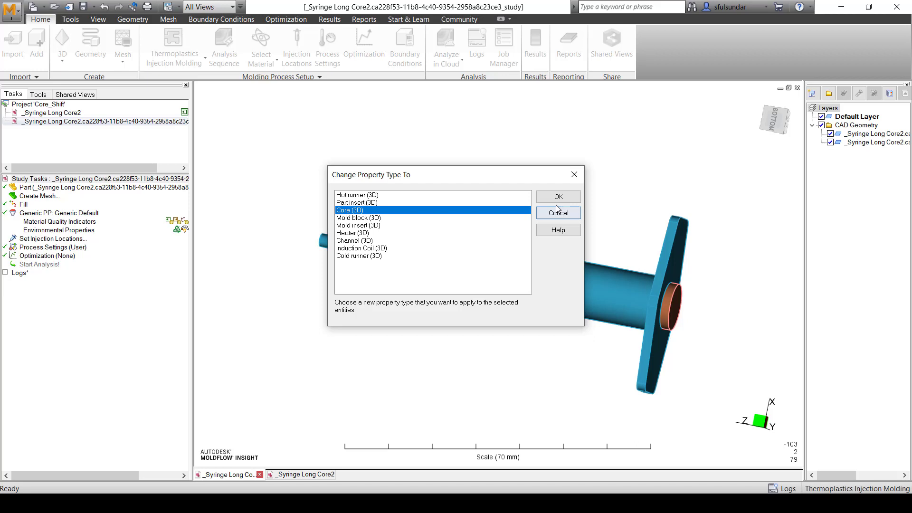
click(558, 197)
click(540, 280)
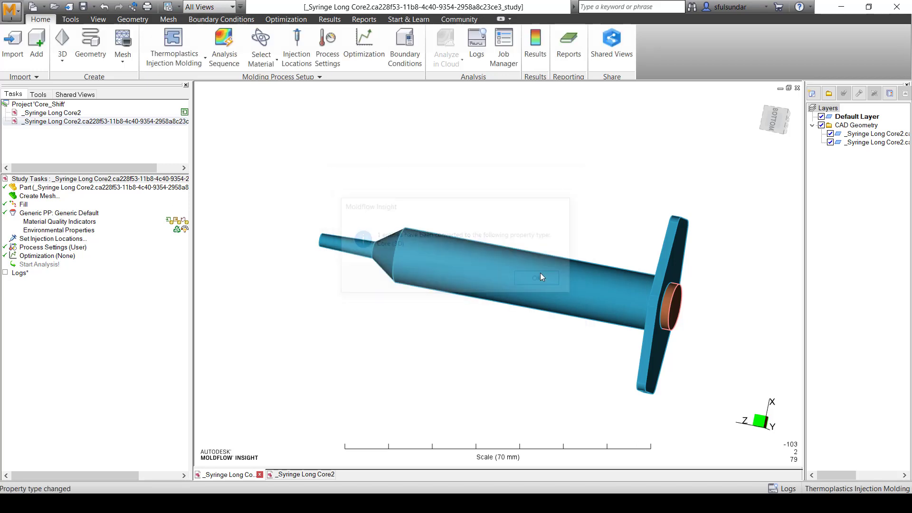
Set the study's mesh type to Dual Domain
right_click(37, 196)
mouse_move(112, 238)
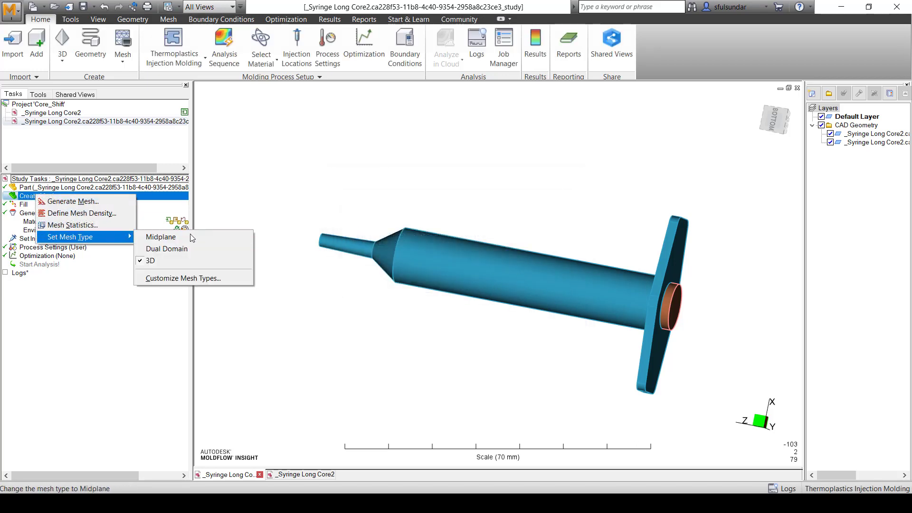
click(188, 249)
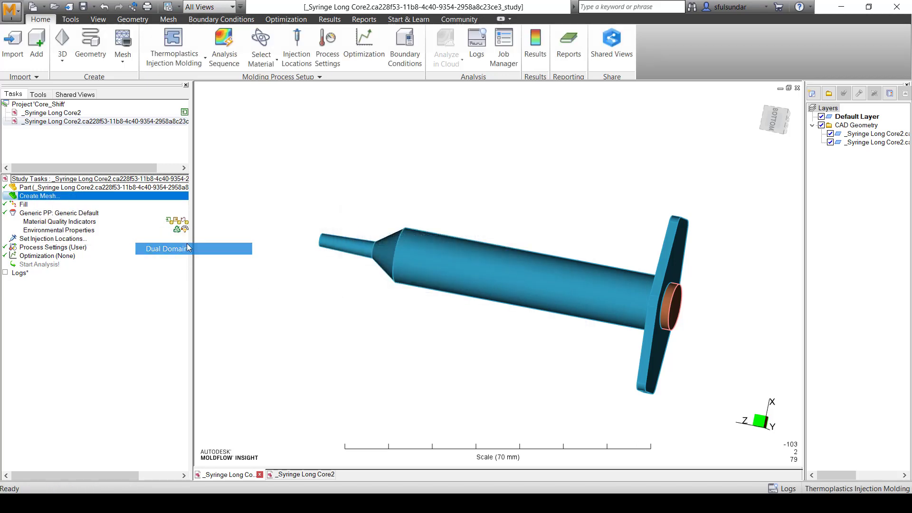
Open the _Syringe Long Core2 study and review the 3D core mesh properties
double_click(72, 113)
middle_drag(394, 187, 571, 266)
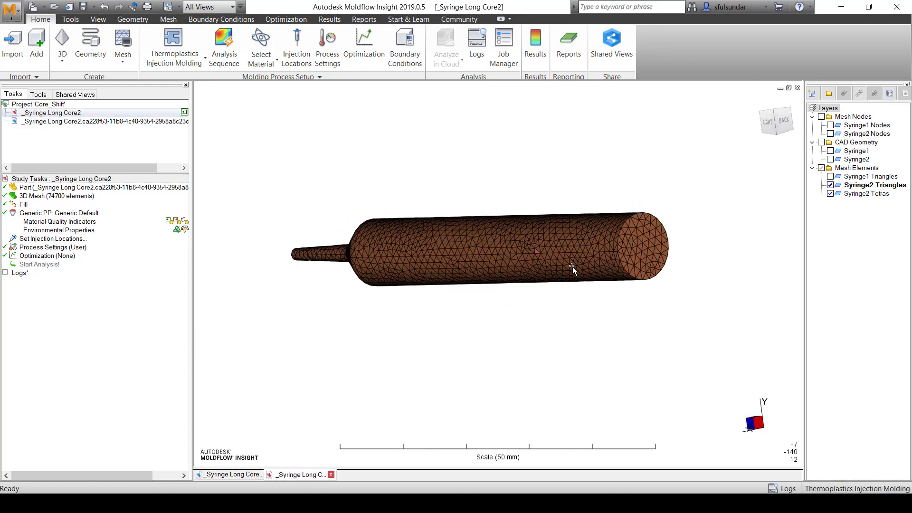
double_click(620, 246)
click(743, 342)
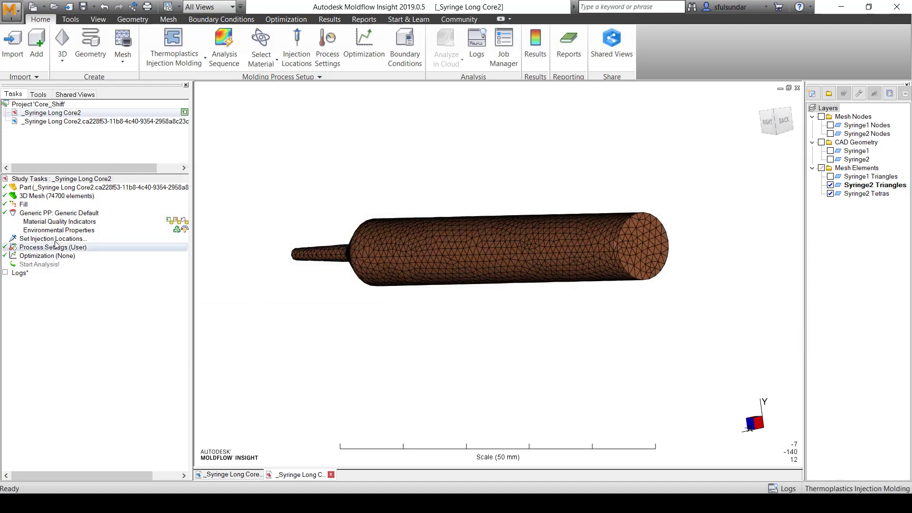
Switch the 3D Mesh to Dual Domain and show the Syringe1 Triangles layer
right_click(69, 196)
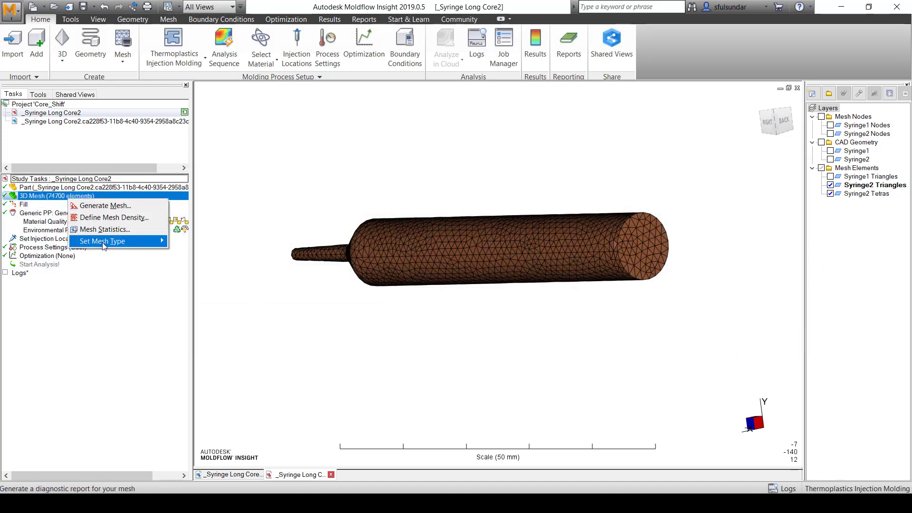
mouse_move(107, 240)
click(213, 255)
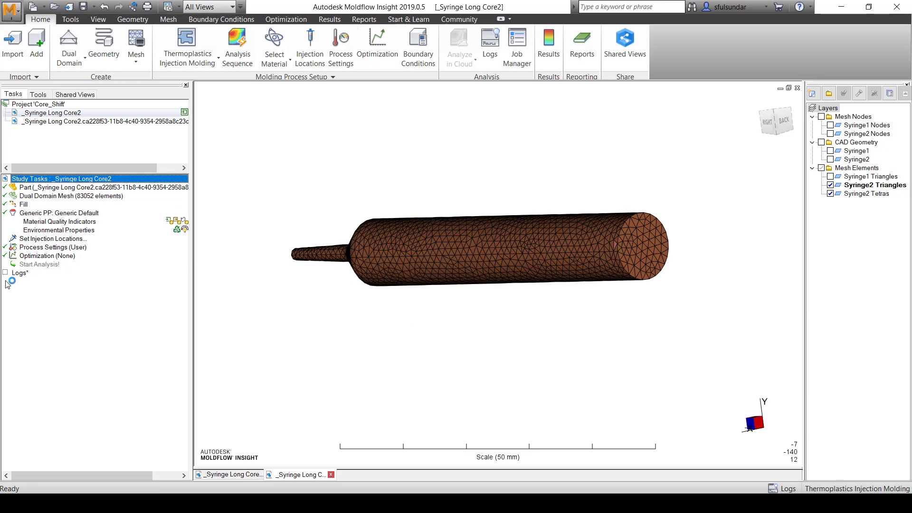
click(830, 177)
middle_drag(551, 266, 629, 281)
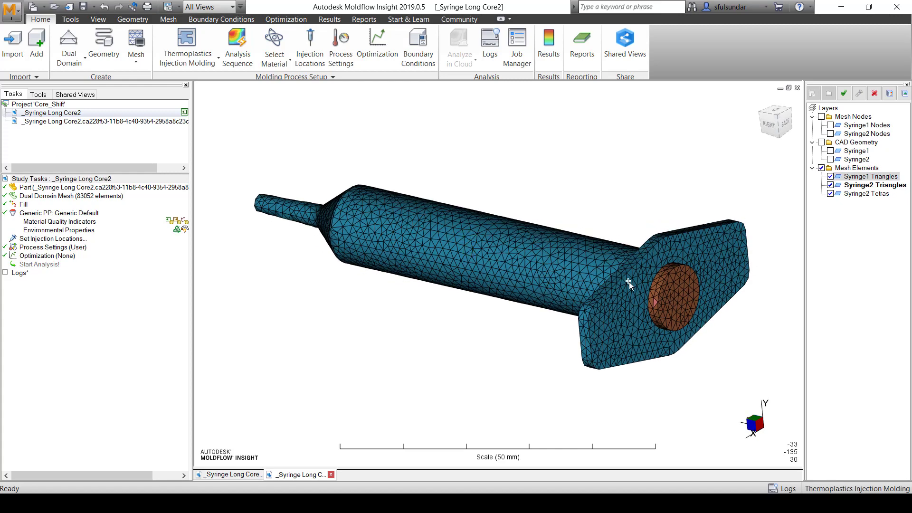
Check the syringe surface and orange core properties without changing them
right_click(617, 333)
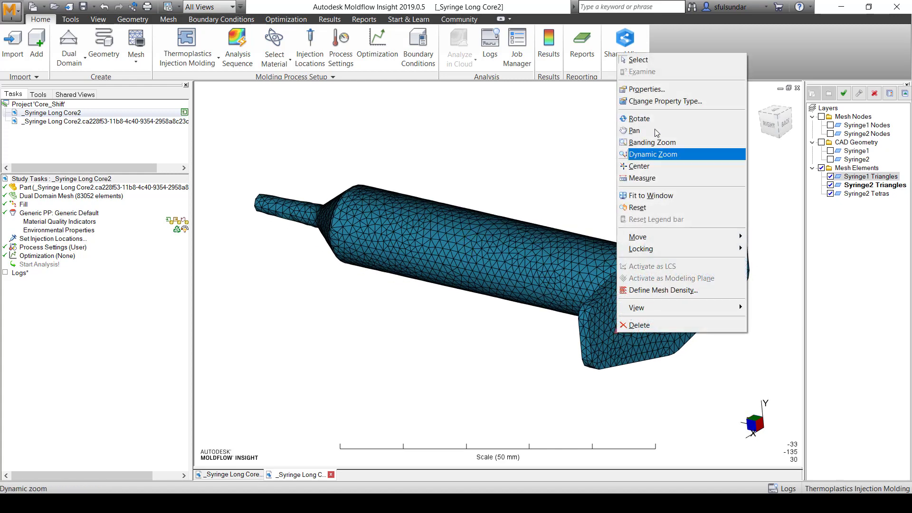
click(656, 90)
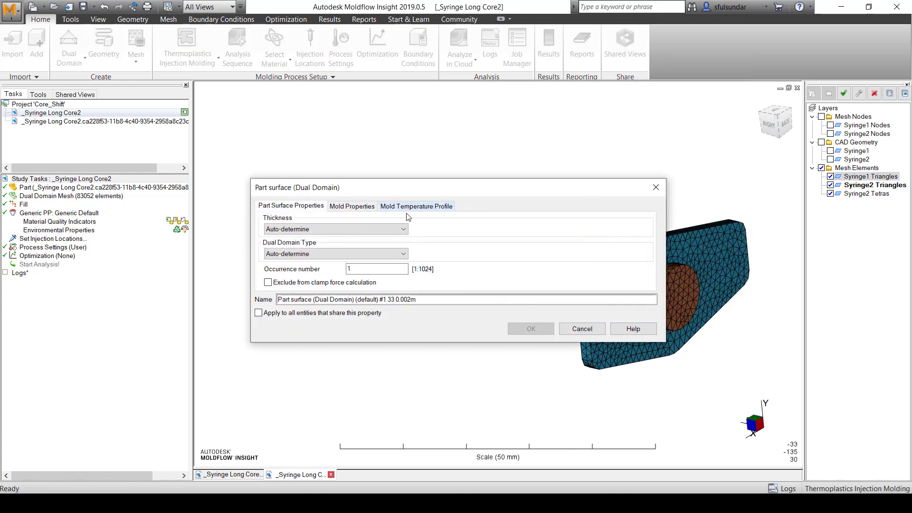
click(582, 329)
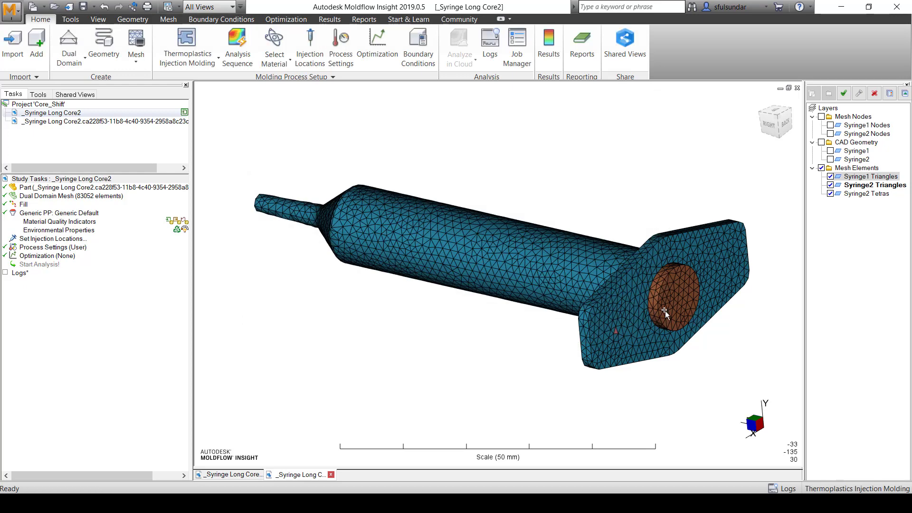
middle_click(665, 309)
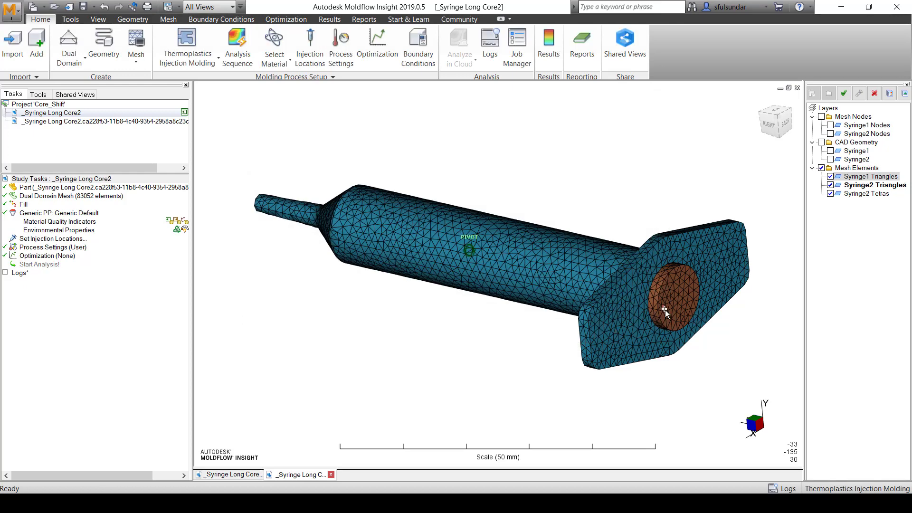
right_click(665, 310)
click(677, 65)
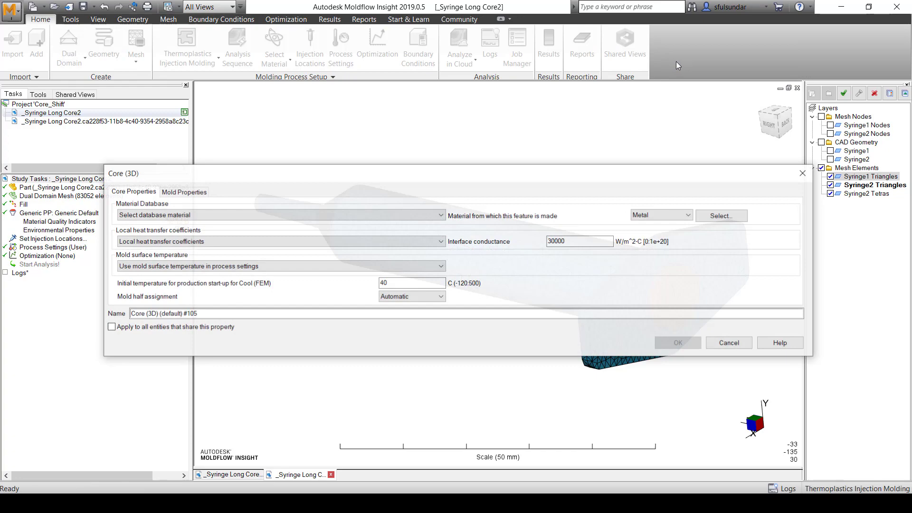
click(729, 343)
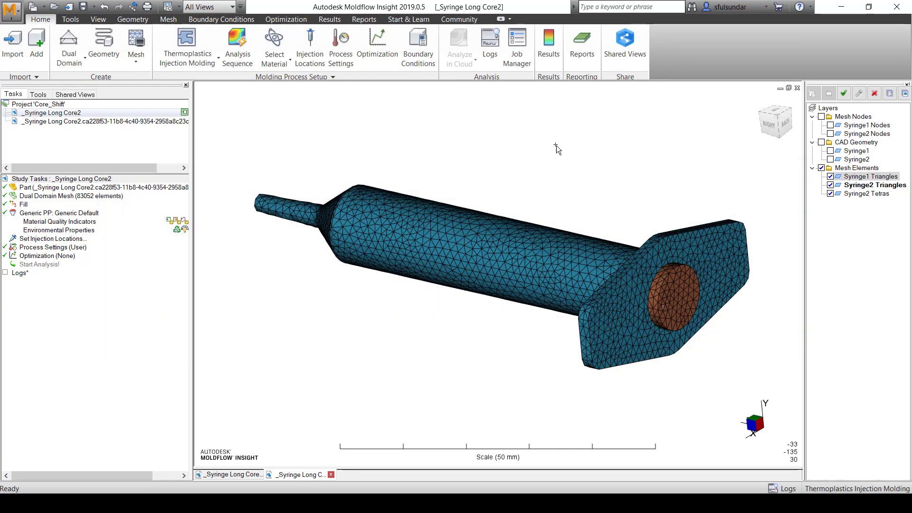
middle_drag(557, 145, 428, 335)
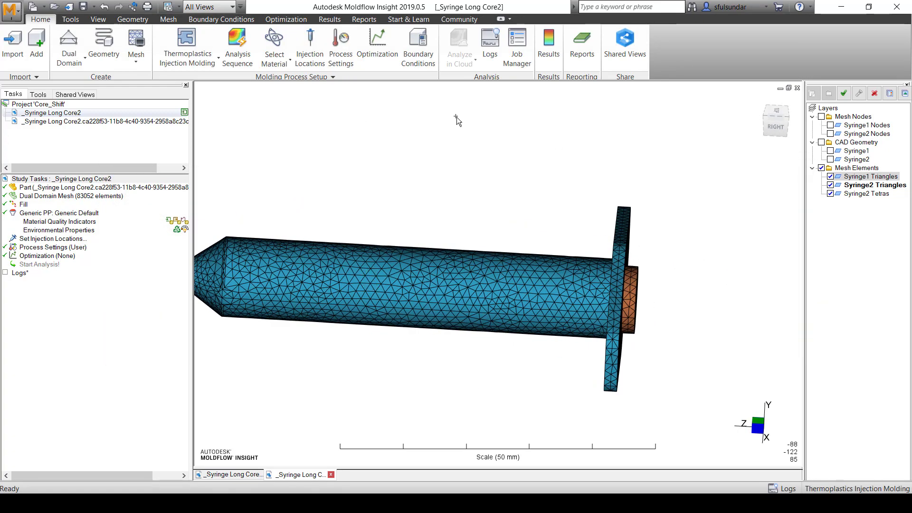
Pick the Fixed constraint type from the Boundary Conditions tools
click(220, 20)
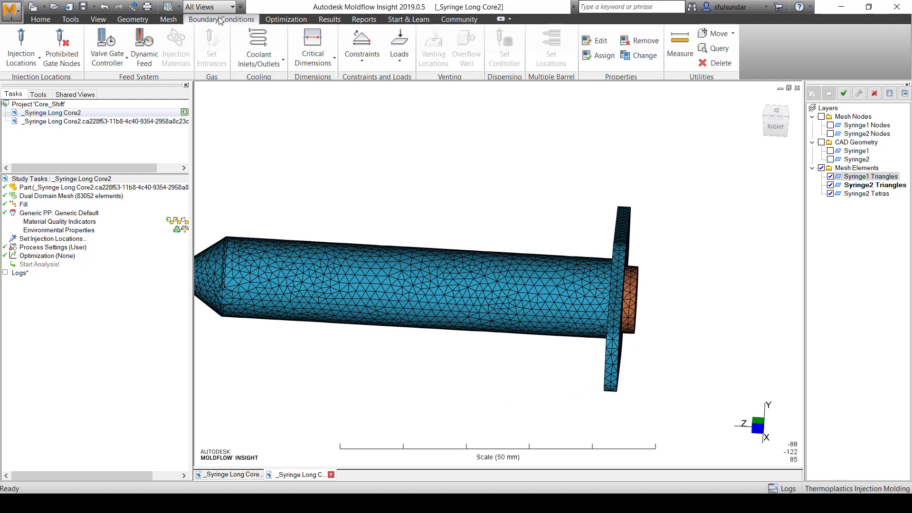
click(359, 66)
click(349, 90)
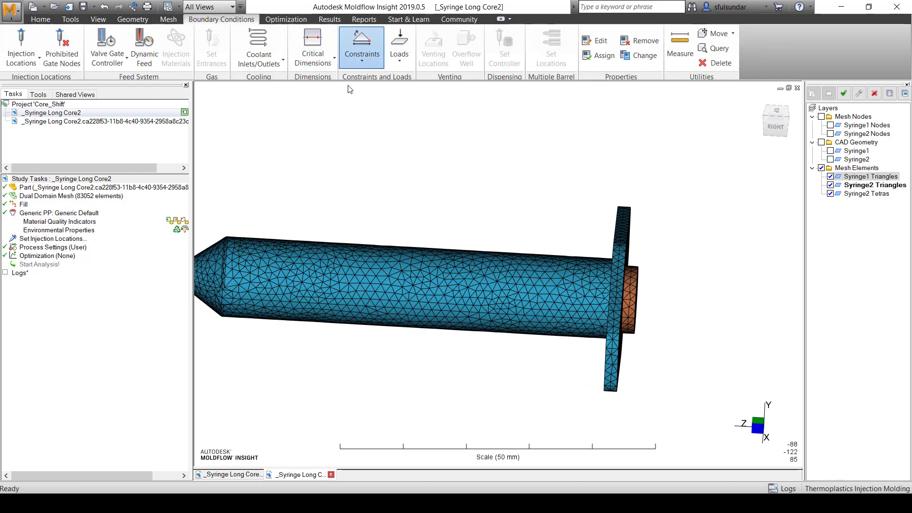
click(363, 62)
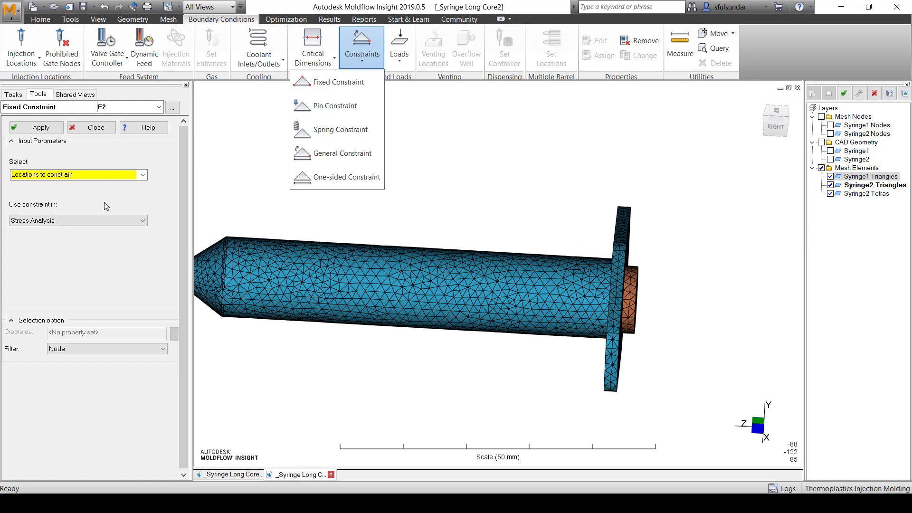
click(536, 206)
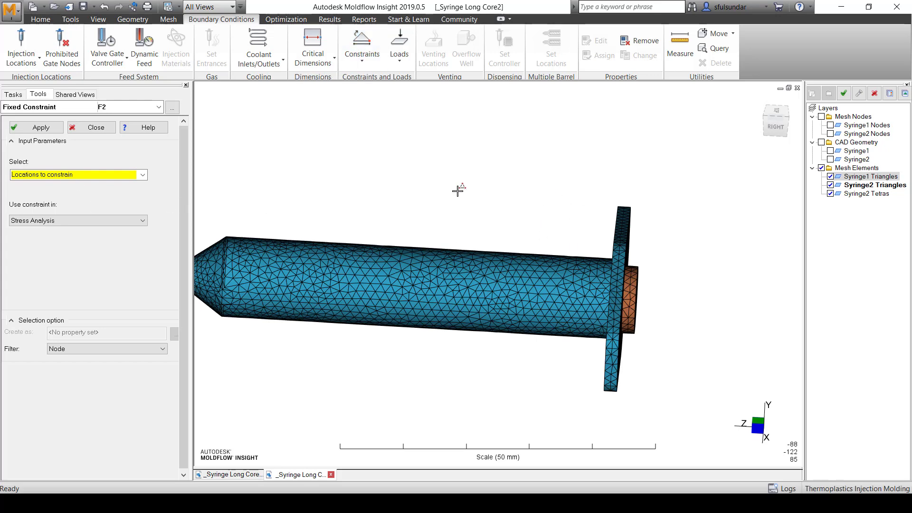
Show Syringe2 nodes, box-select the core's open-end nodes, and fix them for Core-shift Analysis
click(830, 177)
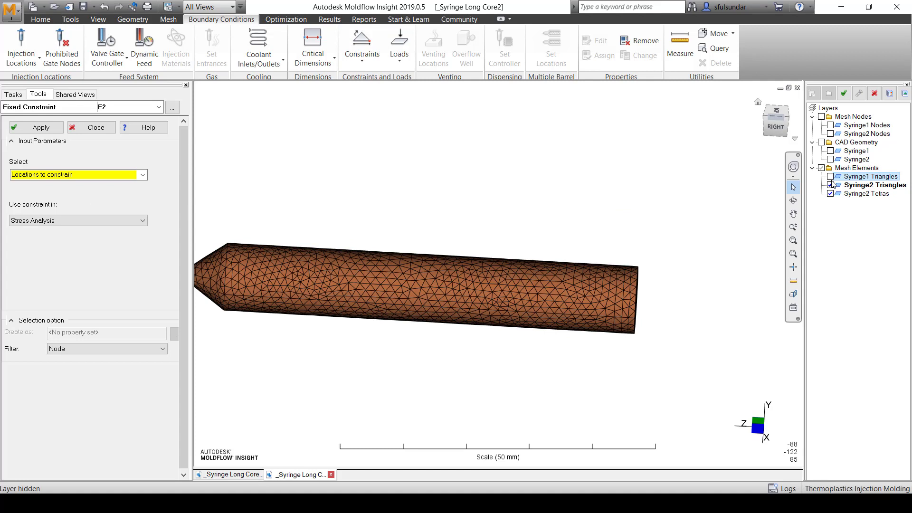
click(830, 134)
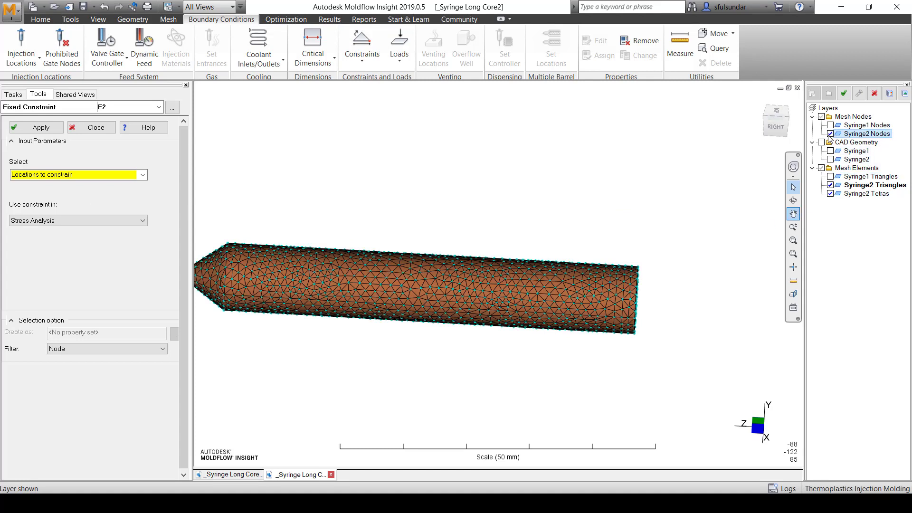
click(776, 116)
scroll(625, 274, up, 3)
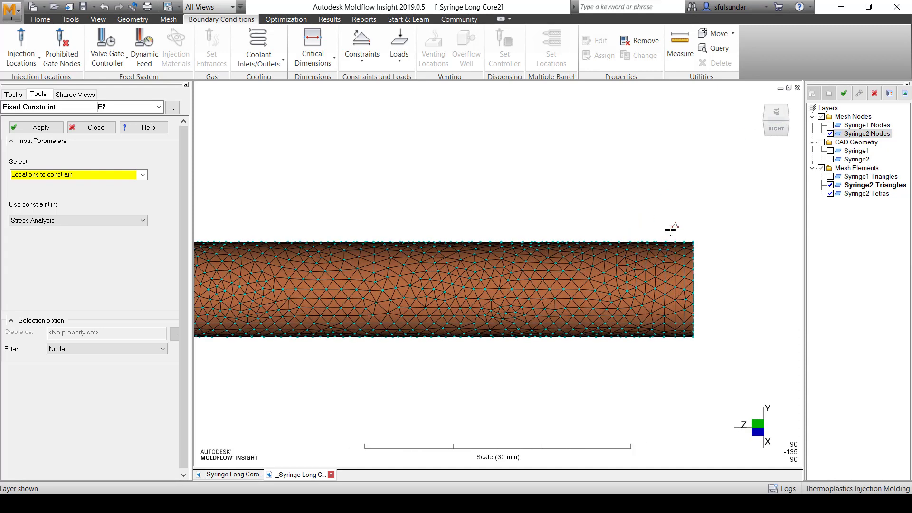
drag(670, 229, 733, 361)
mouse_move(712, 322)
middle_down()
mouse_move(578, 226)
mouse_move(626, 280)
middle_up()
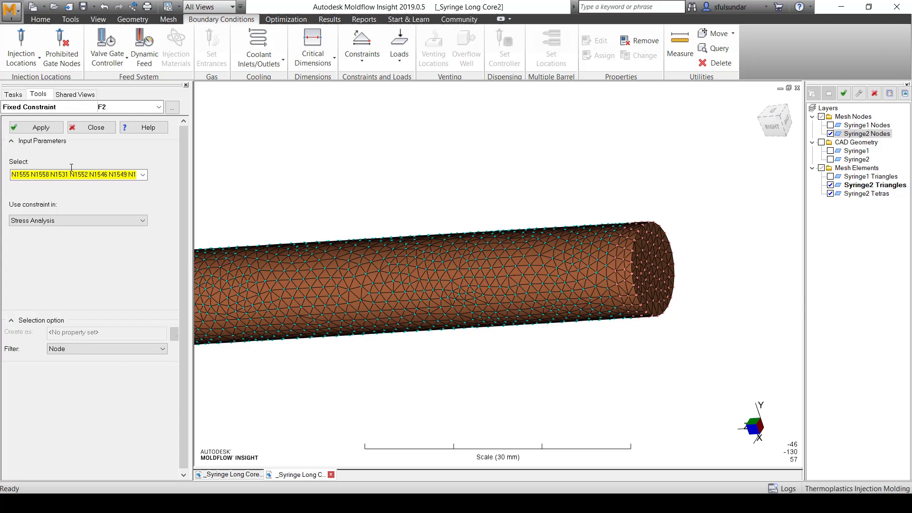
click(66, 221)
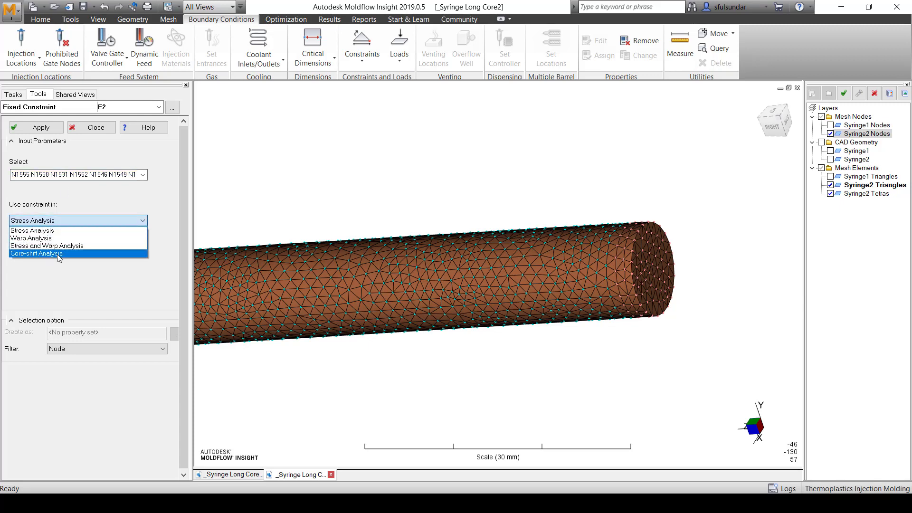
click(59, 254)
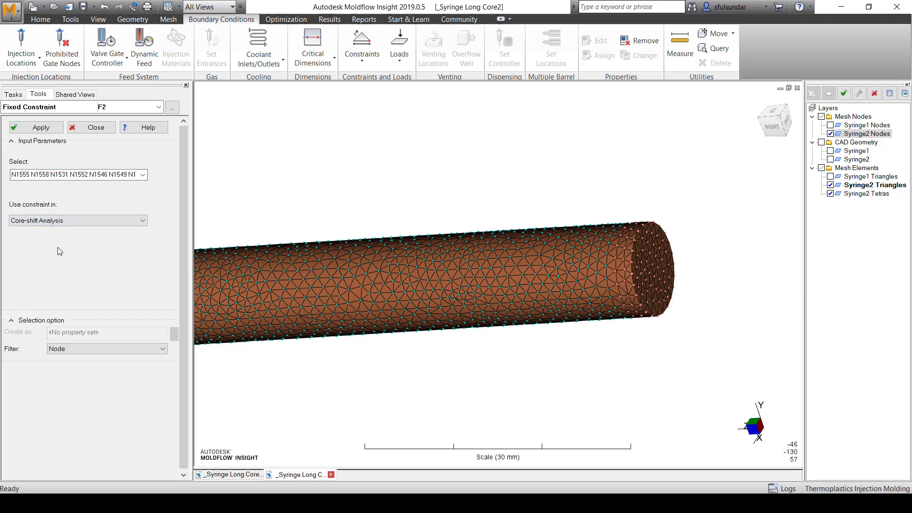
click(36, 128)
Show the Syringe1 triangle mesh and inspect the constrained end from the side
scroll(522, 180, down, 3)
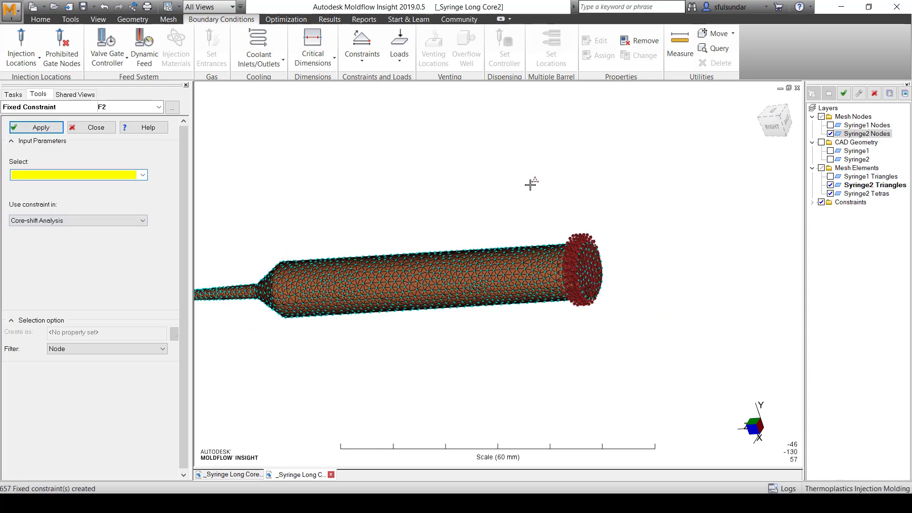
click(830, 176)
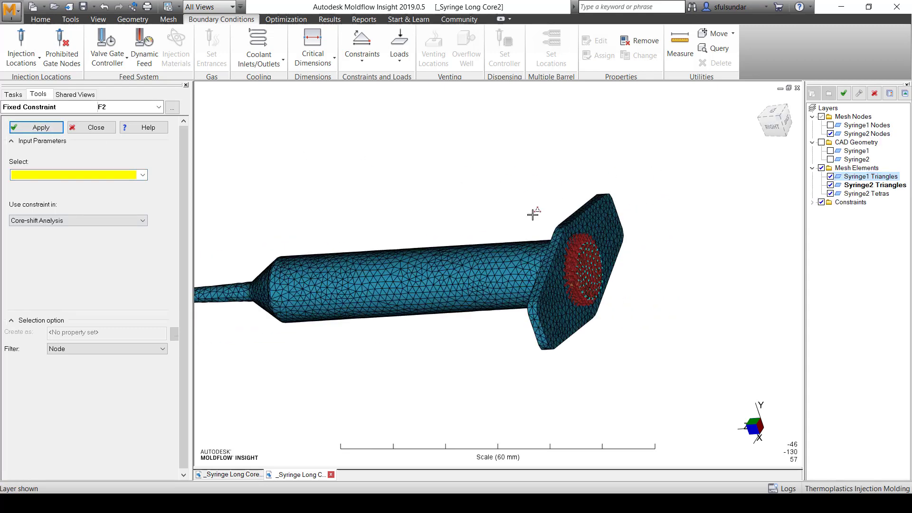
middle_drag(531, 214, 494, 216)
scroll(603, 245, down, 2)
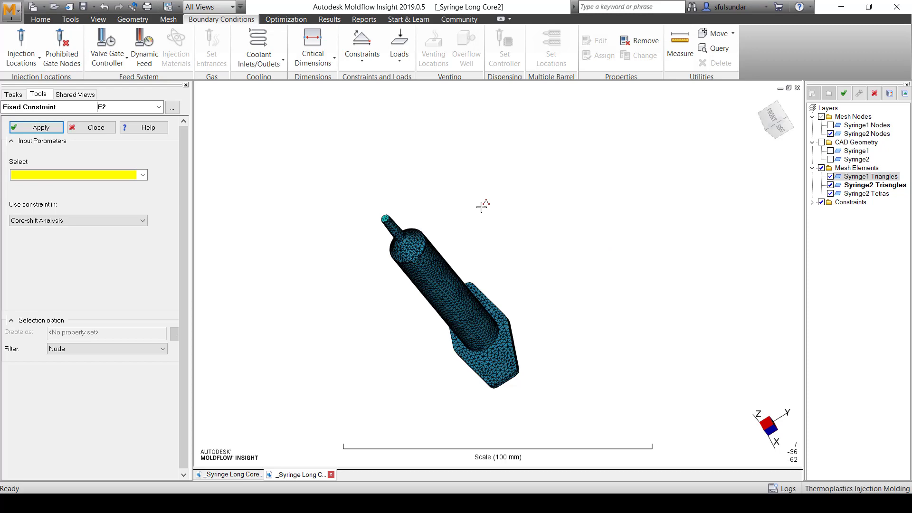
mouse_move(570, 202)
middle_down()
mouse_move(486, 240)
mouse_move(460, 169)
mouse_move(460, 197)
mouse_move(474, 196)
middle_up()
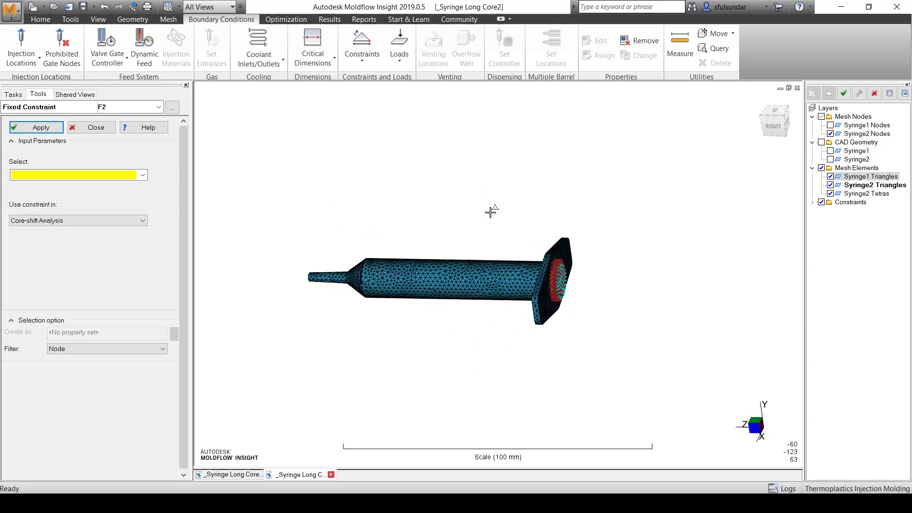
click(83, 127)
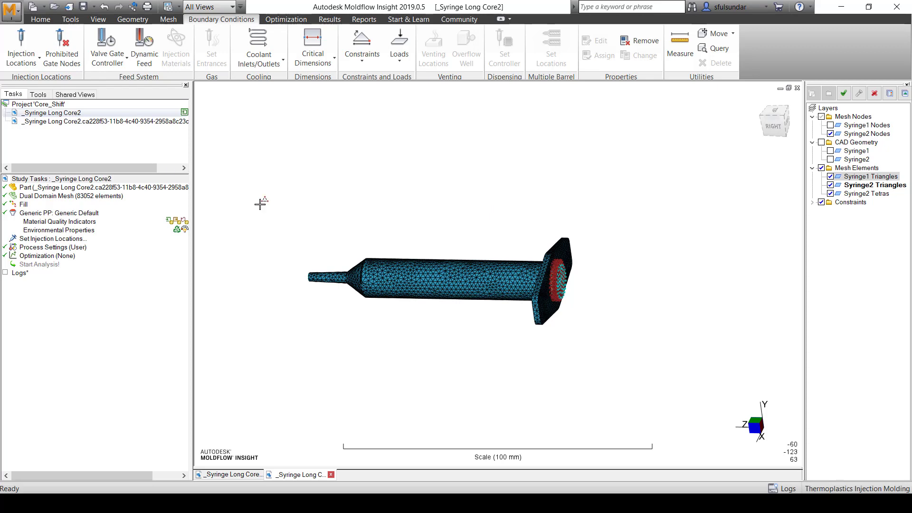
double_click(46, 250)
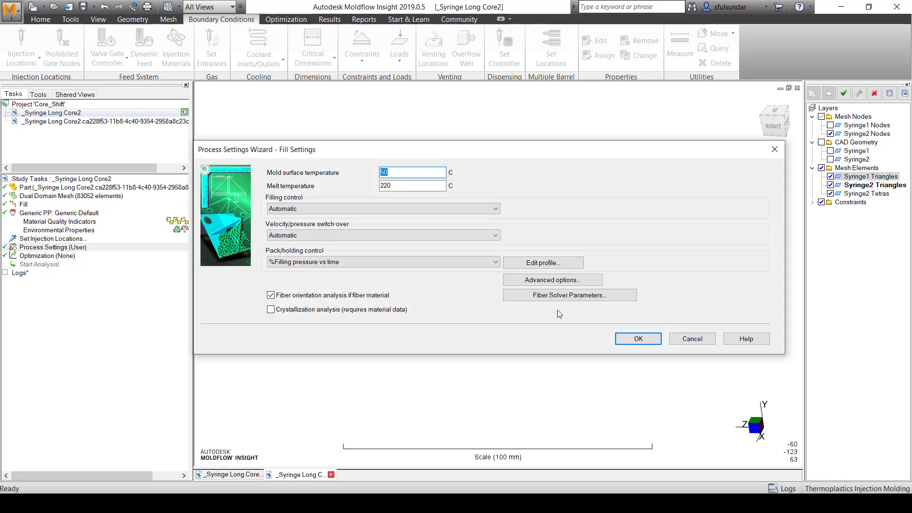
click(562, 282)
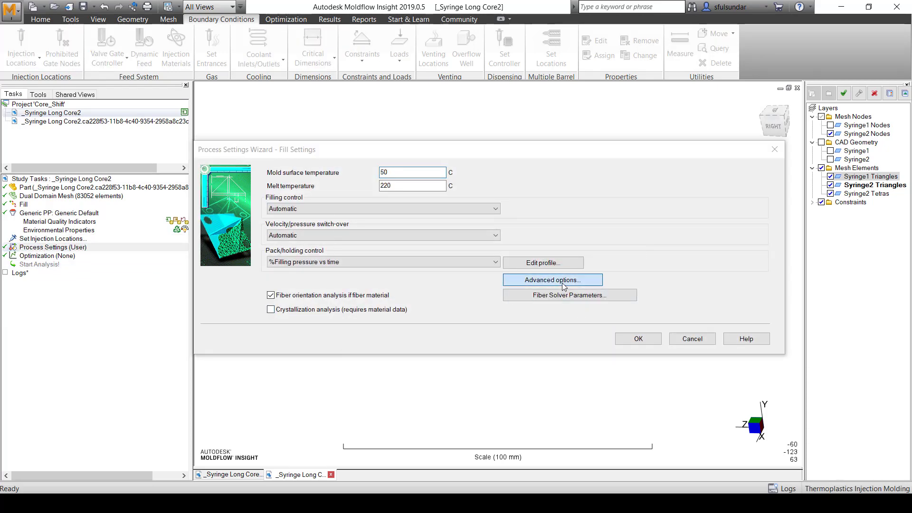
click(539, 298)
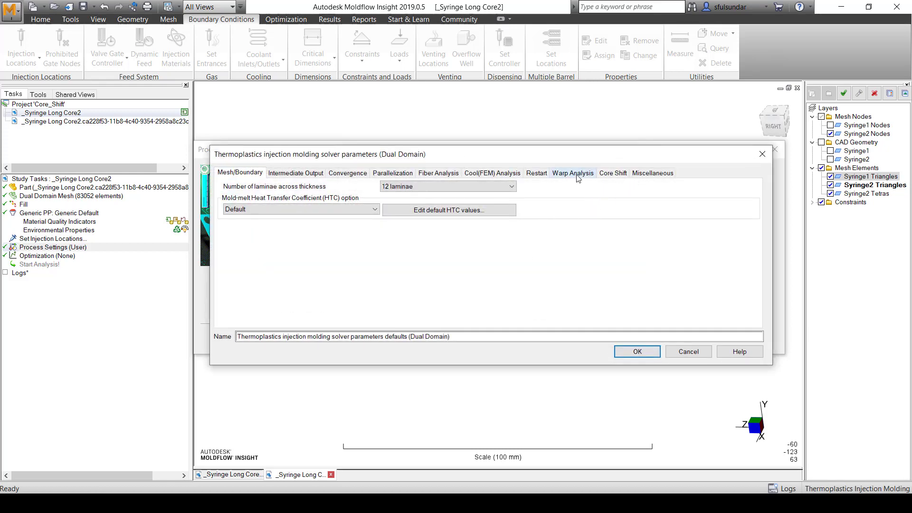
click(612, 173)
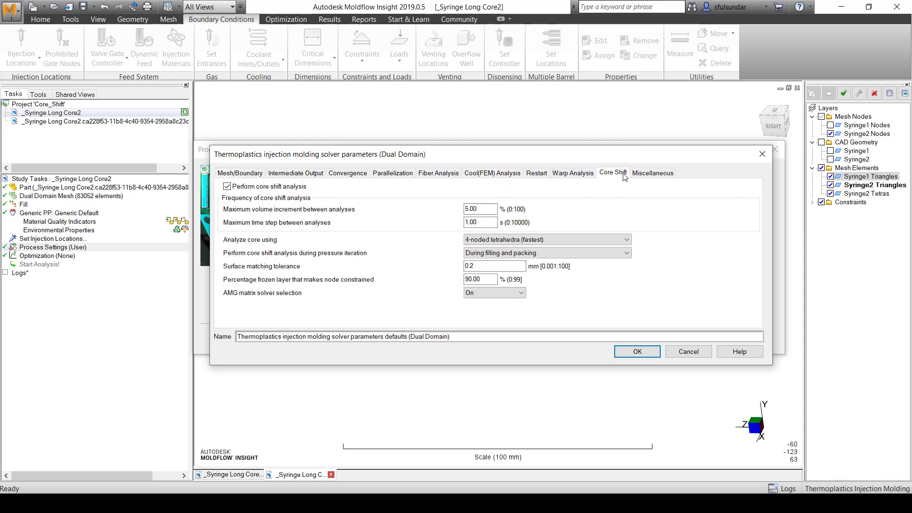
click(230, 190)
key(Tab)
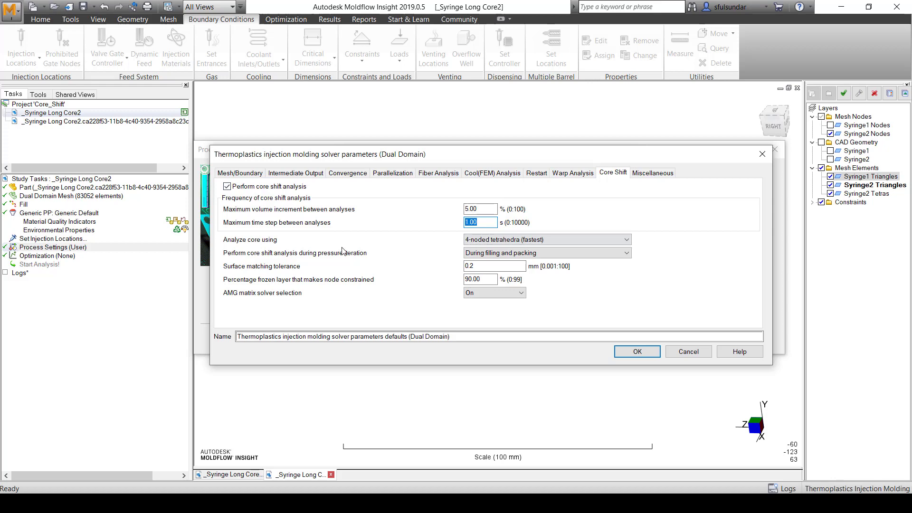
click(637, 351)
click(554, 333)
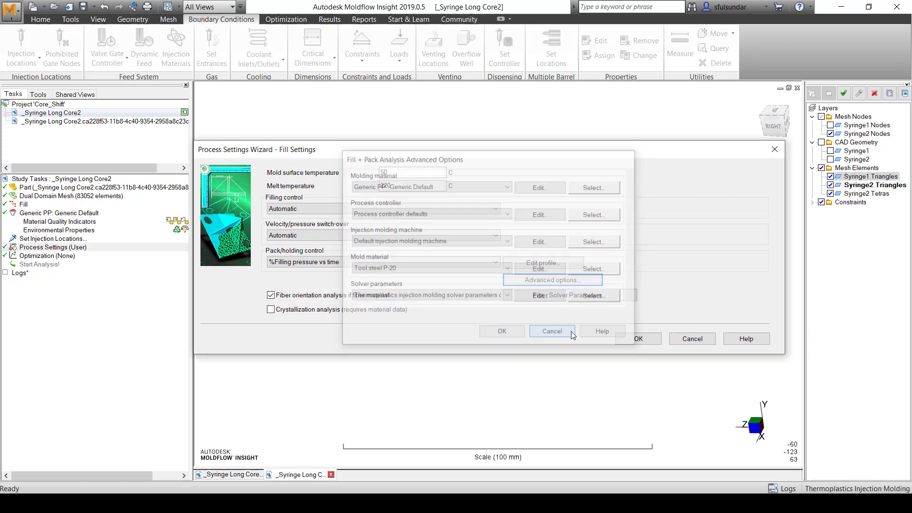
click(639, 338)
Switch to the Syringe_Orig study and bring the syringe tip into view
mouse_move(383, 504)
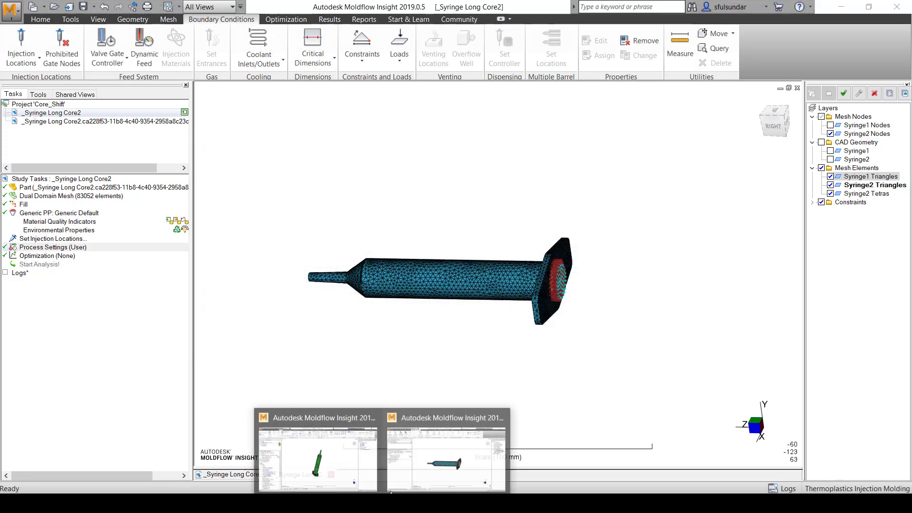
click(346, 473)
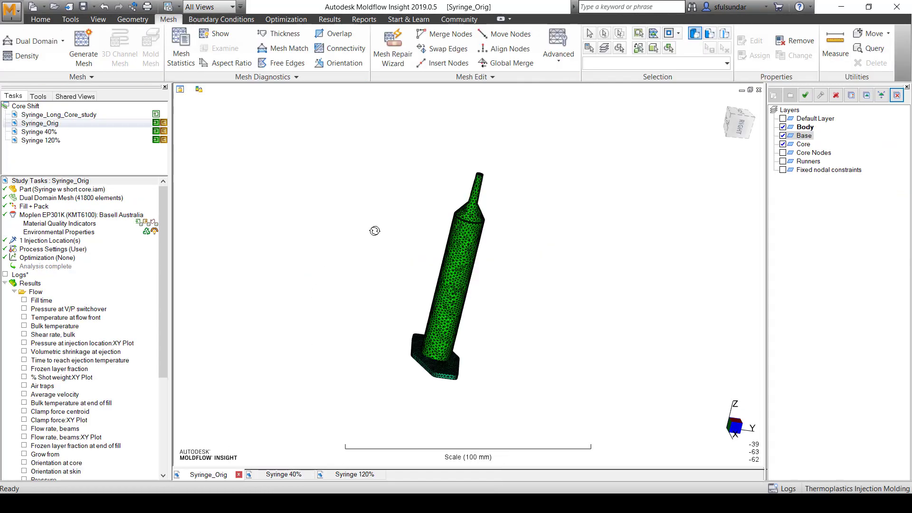
mouse_move(375, 230)
middle_down()
mouse_move(334, 212)
mouse_move(285, 212)
mouse_move(428, 213)
mouse_move(375, 227)
middle_up()
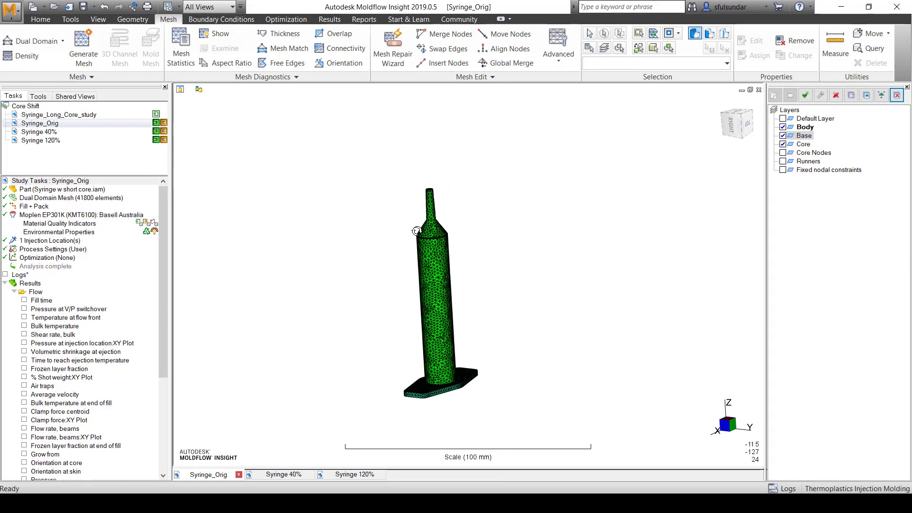
scroll(416, 229, up, 3)
middle_drag(443, 211, 462, 283)
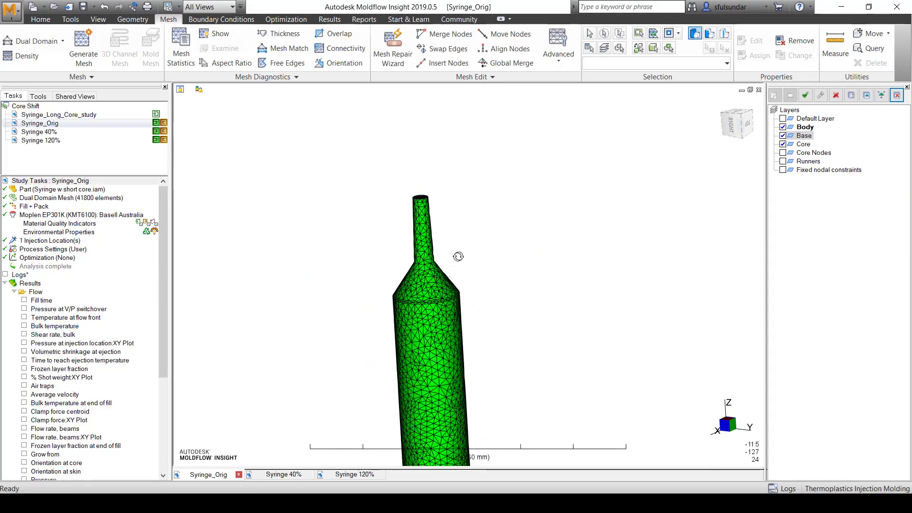
Run a mesh thickness diagnostic limited to visible entities
click(280, 33)
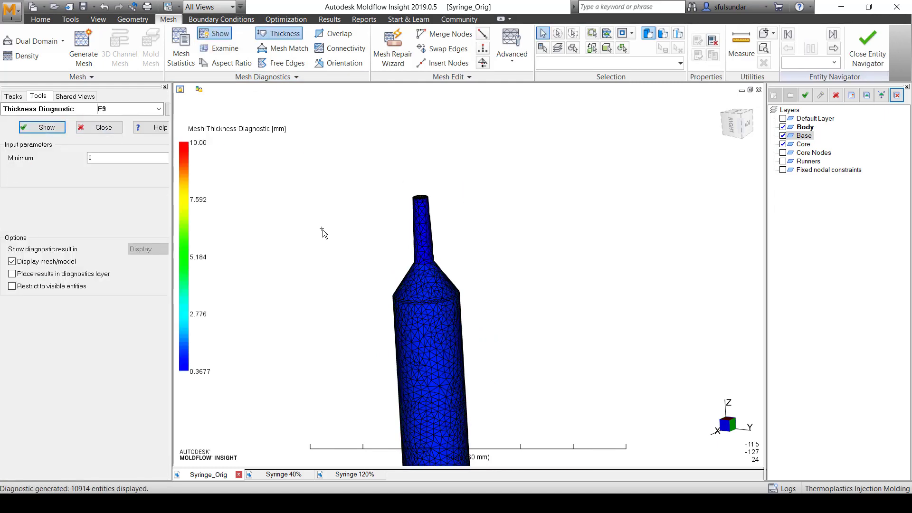
mouse_move(323, 229)
middle_down()
mouse_move(509, 277)
mouse_move(523, 227)
middle_up()
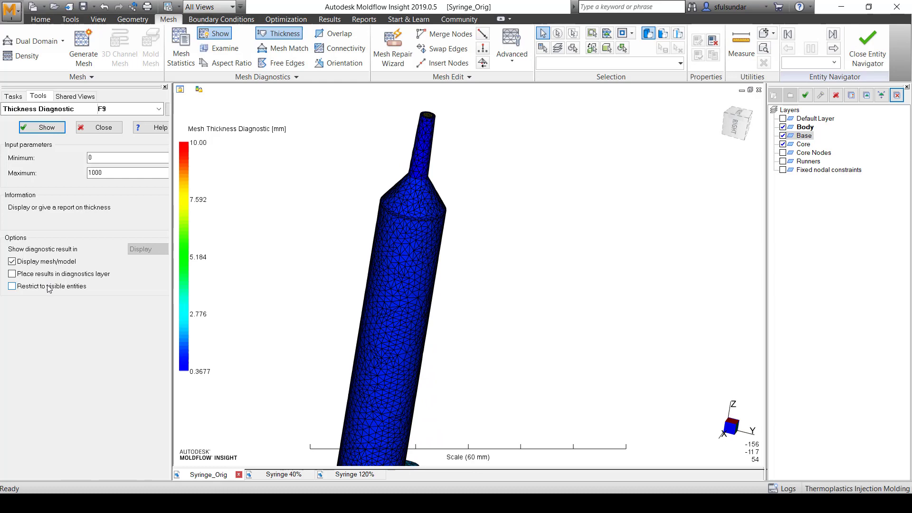
click(43, 127)
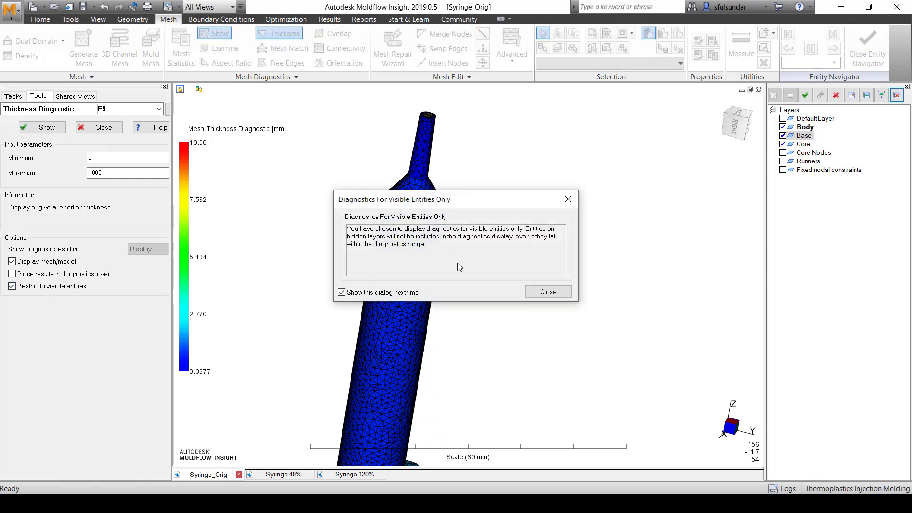
click(546, 292)
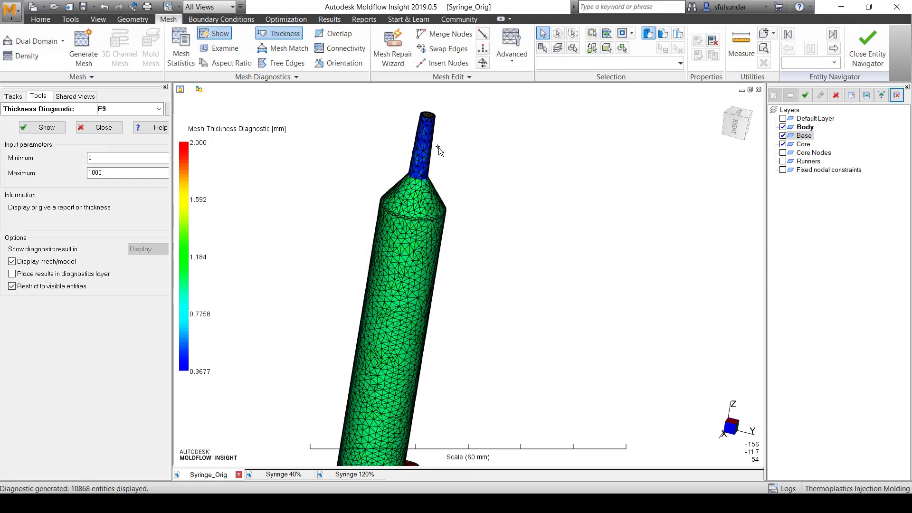
Probe the wall thickness at several points on the syringe tip
middle_drag(438, 147, 399, 138)
right_click(399, 138)
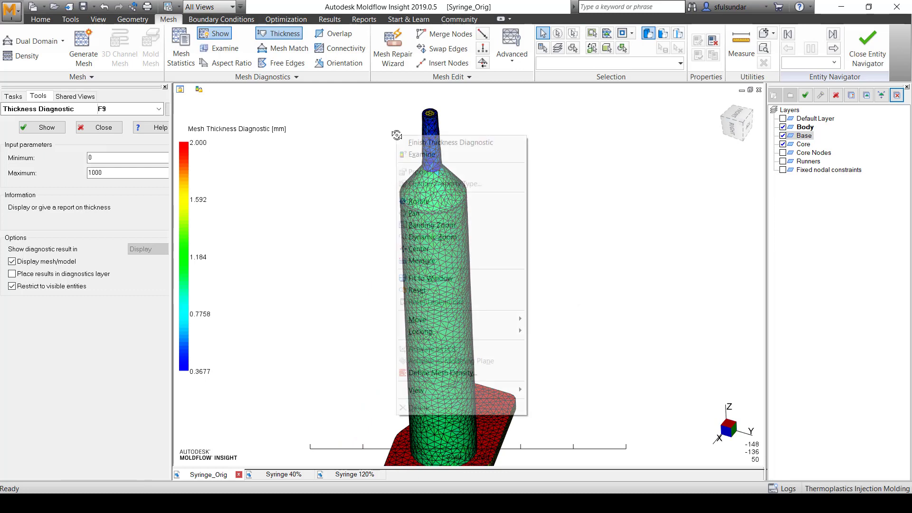
click(420, 154)
mouse_move(430, 124)
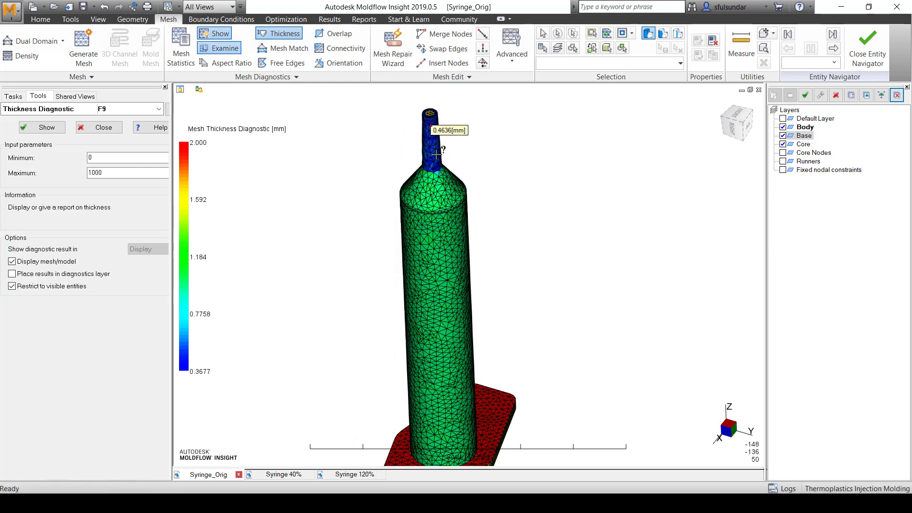
click(434, 119)
click(431, 143)
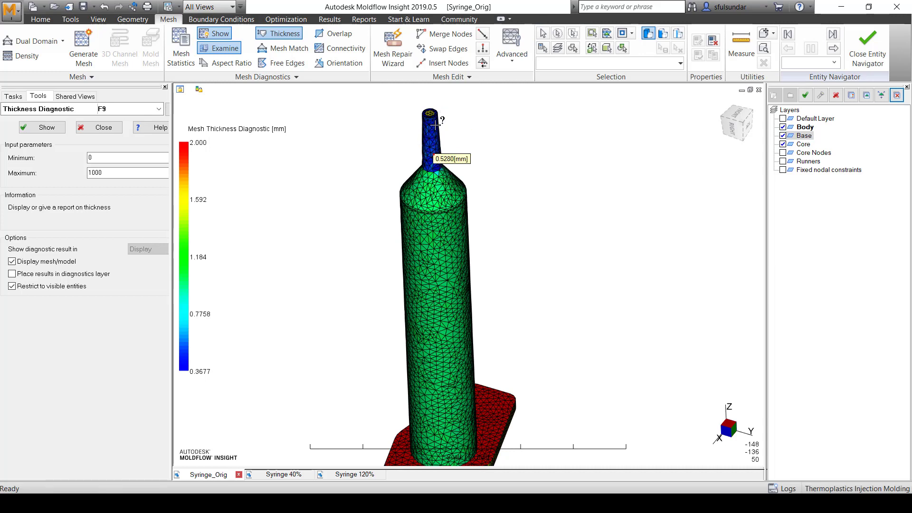
click(435, 122)
click(437, 155)
click(435, 133)
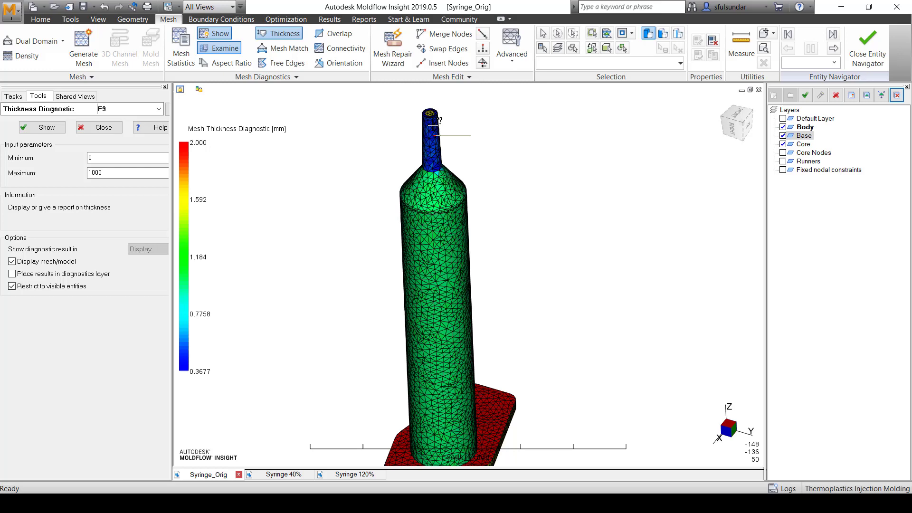
Check more tip thickness spots, view the red base plate, then close the diagnostic
middle_drag(434, 133, 433, 121)
click(458, 136)
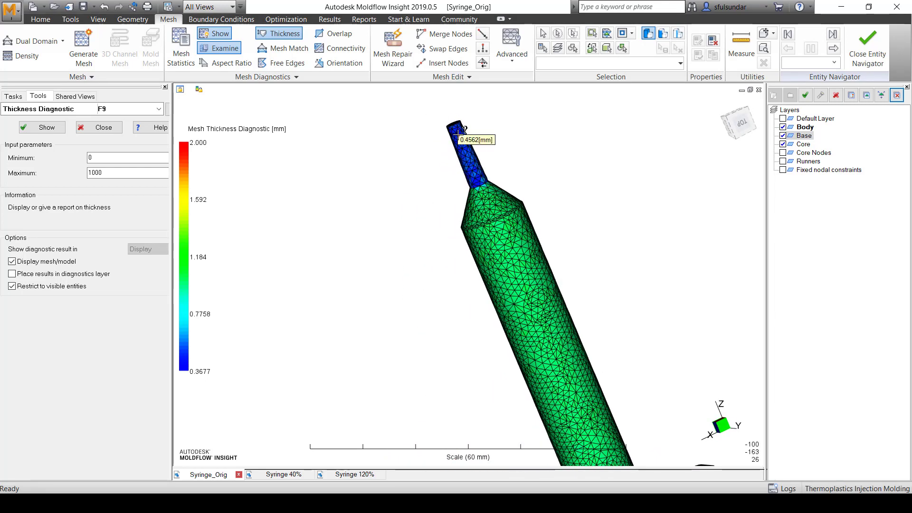
click(474, 165)
click(456, 127)
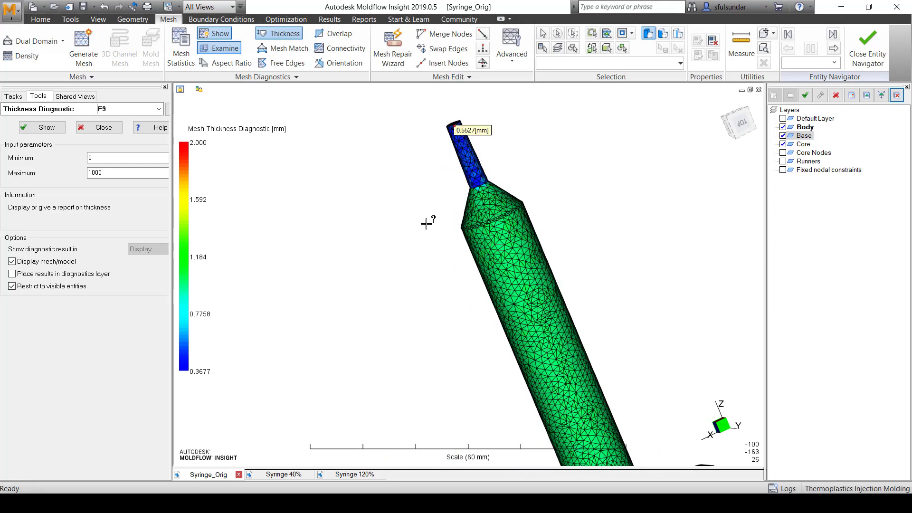
middle_drag(426, 224, 376, 210)
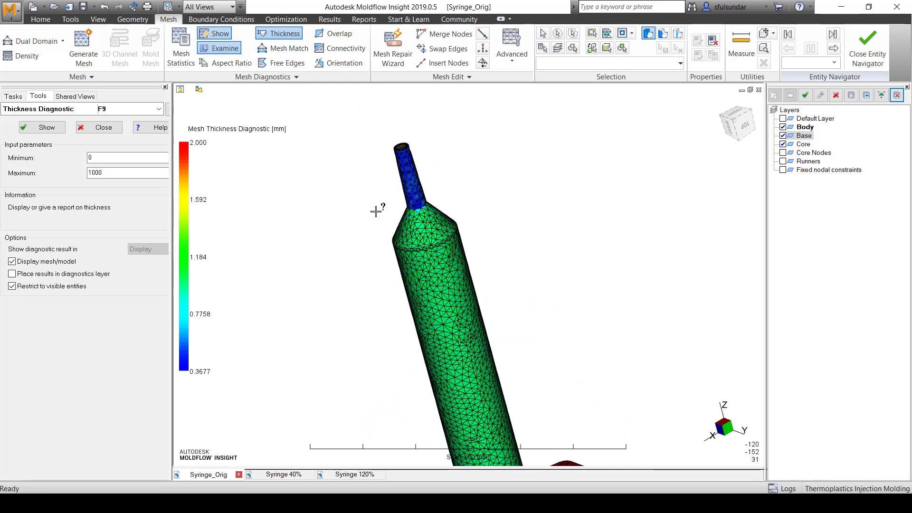
click(98, 127)
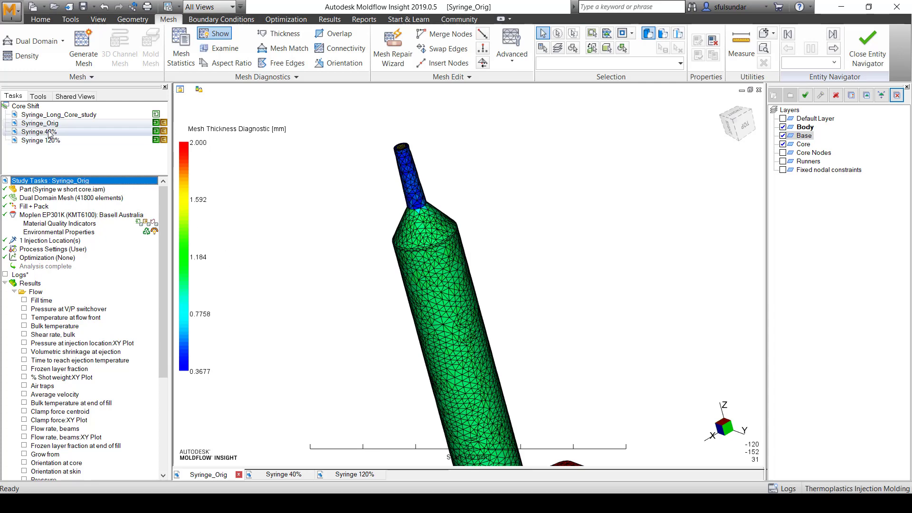
Set the Syringe 40% study's packing profile to 40% filling pressure
mouse_move(51, 127)
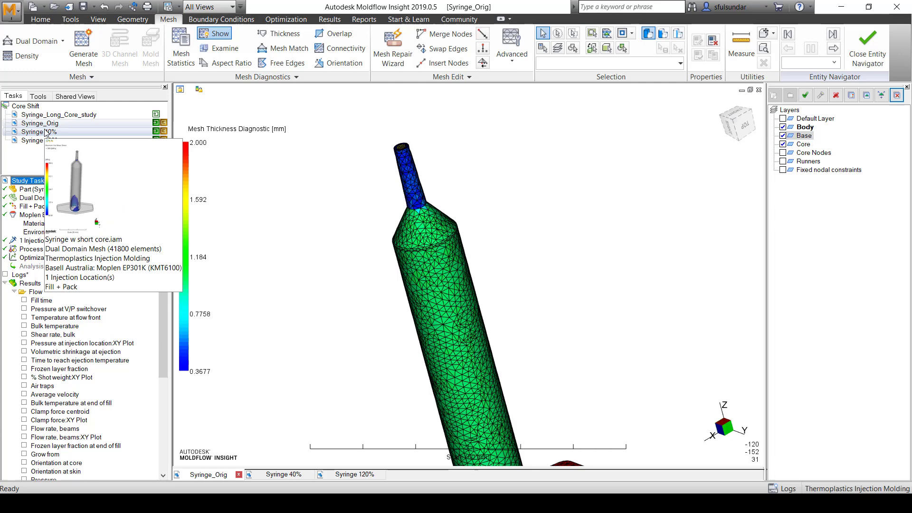
double_click(47, 133)
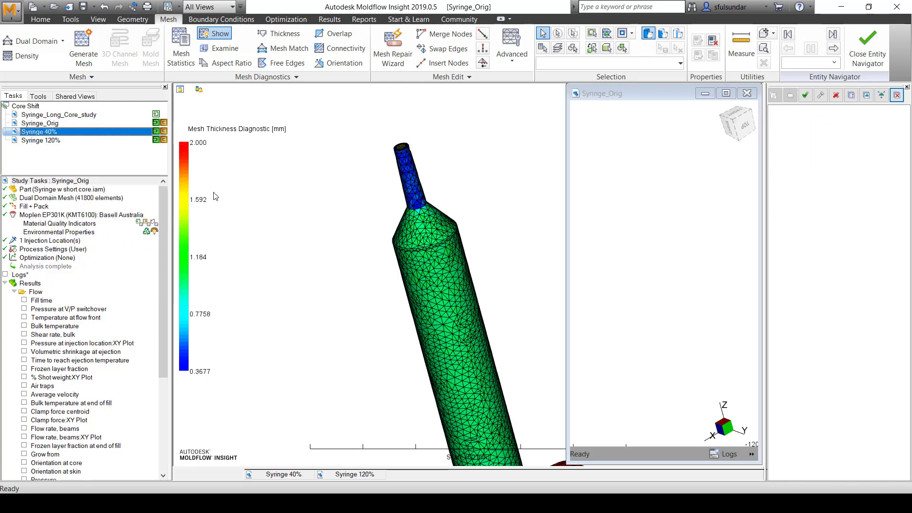
double_click(59, 250)
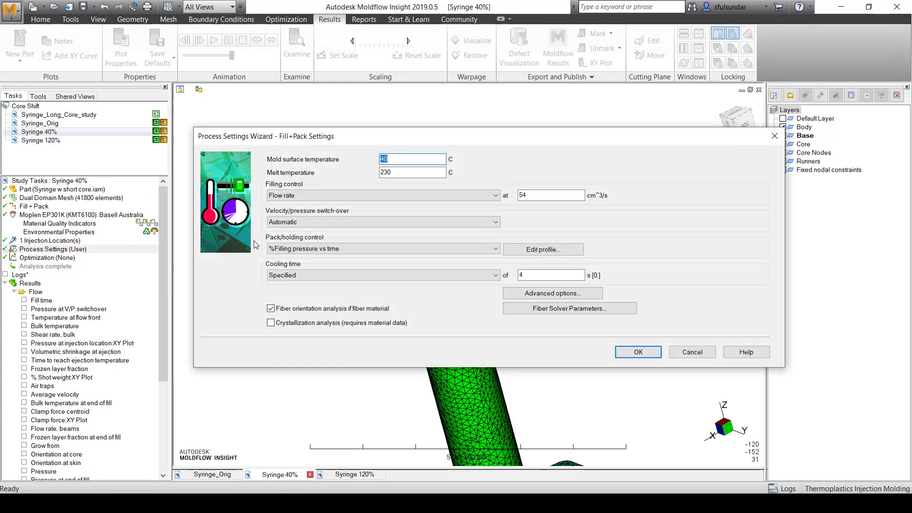
click(543, 249)
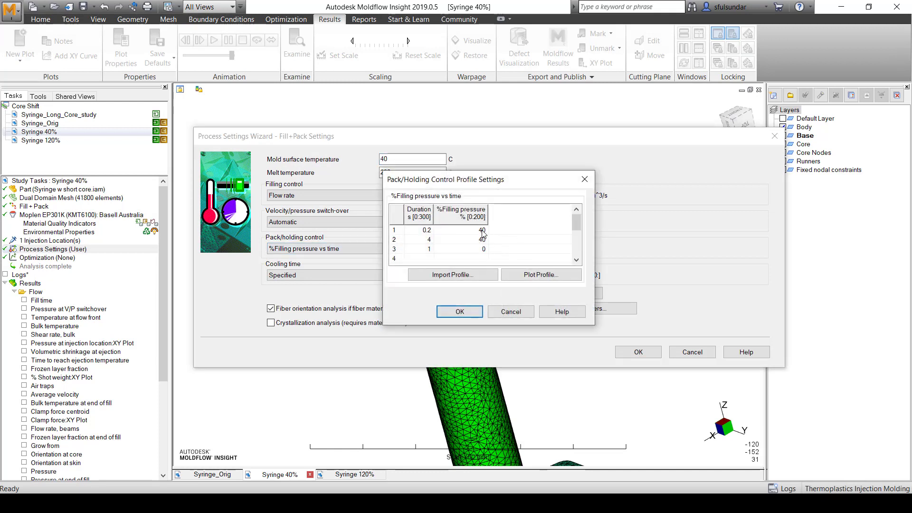
text(40)
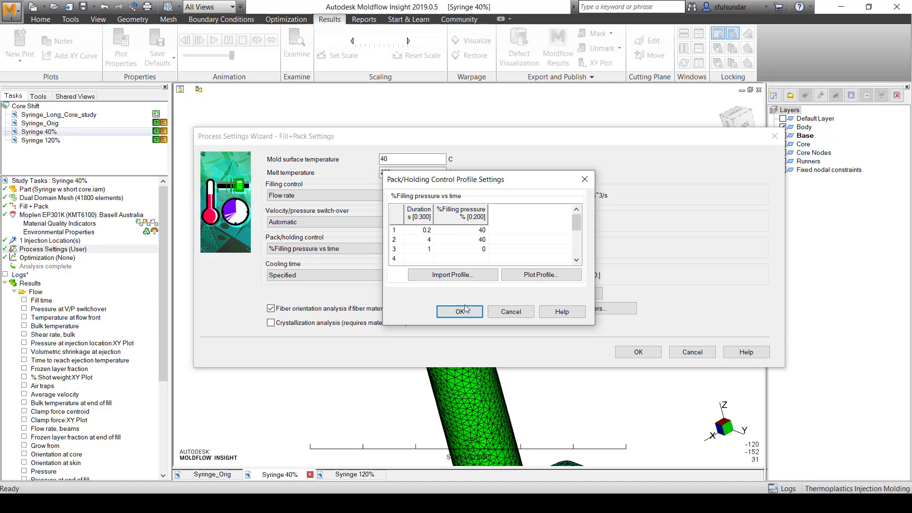
click(511, 311)
click(691, 356)
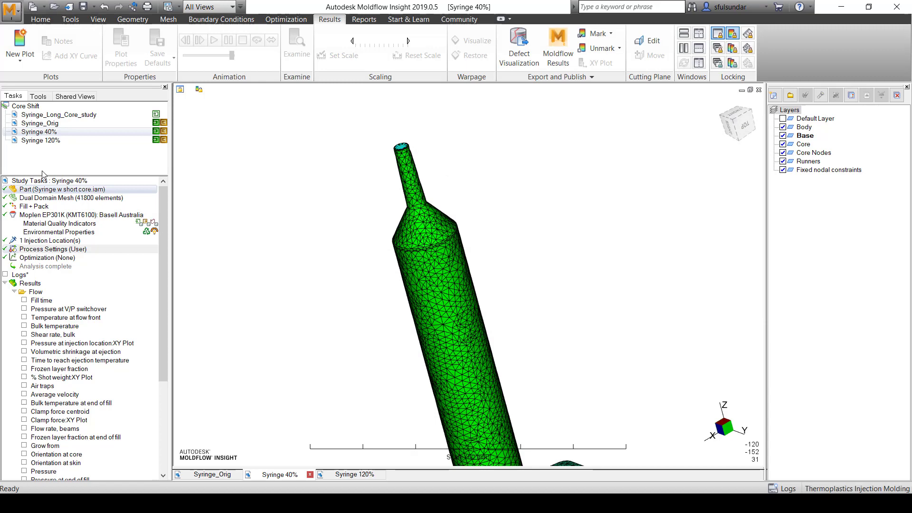
Confirm the Syringe_Orig packing profile uses 80% filling pressure
click(212, 474)
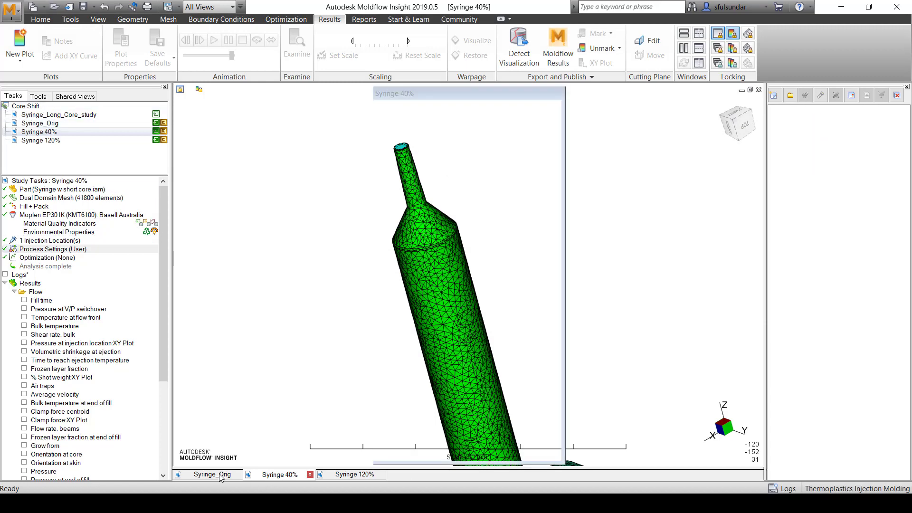
click(64, 249)
double_click(64, 248)
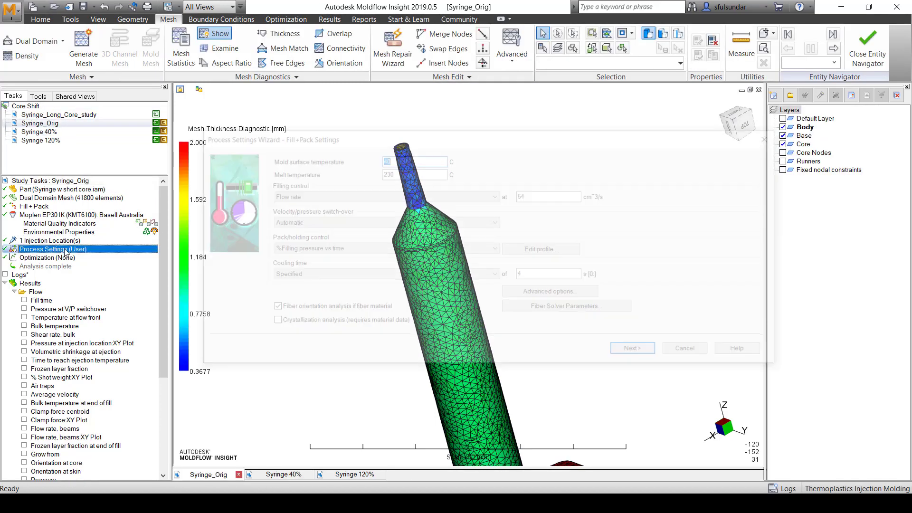
click(556, 251)
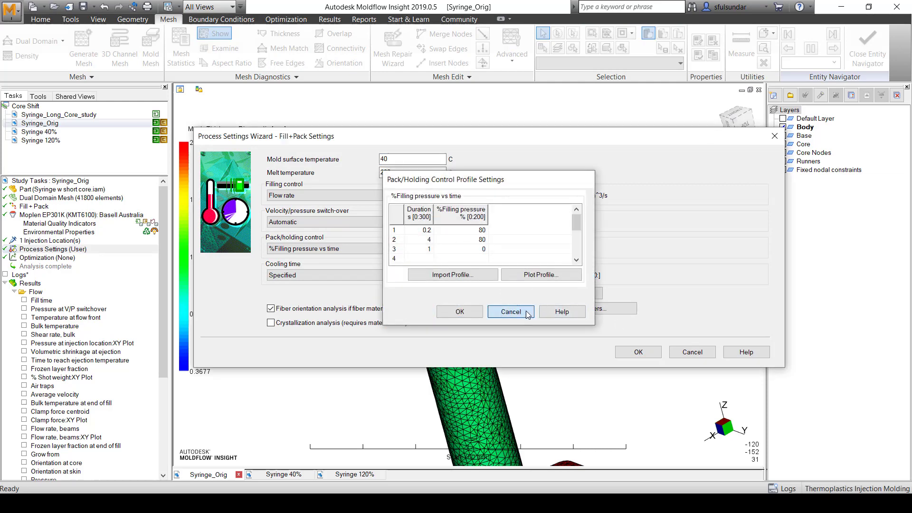
click(511, 311)
click(692, 352)
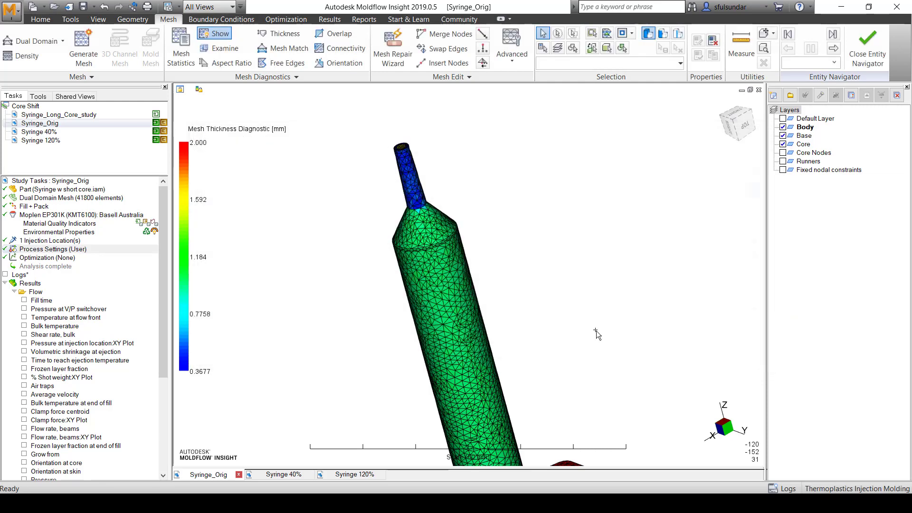
Confirm the Syringe 120% packing profile holds 120% filling pressure for 4 s
double_click(71, 140)
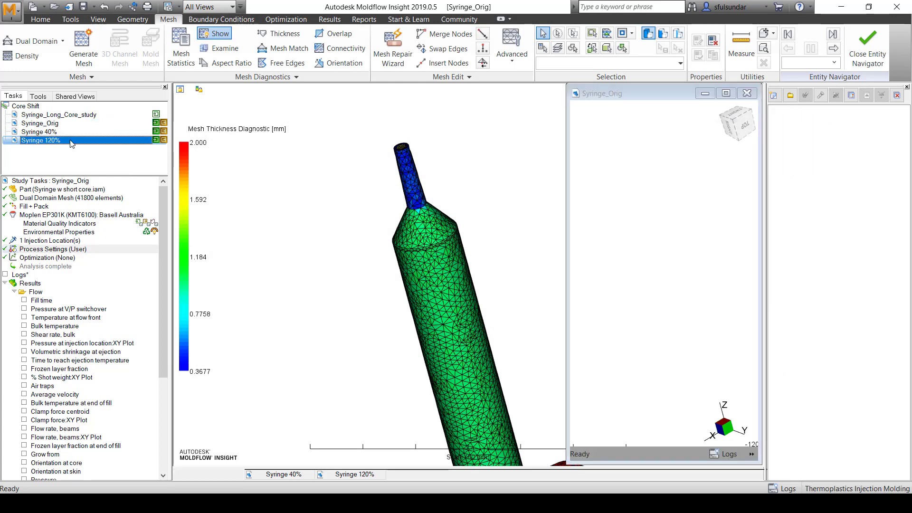
double_click(63, 250)
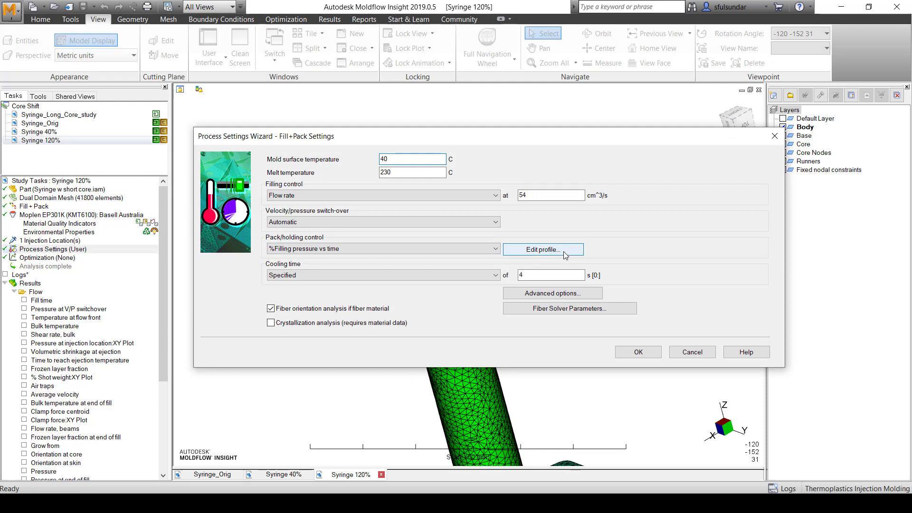
click(564, 252)
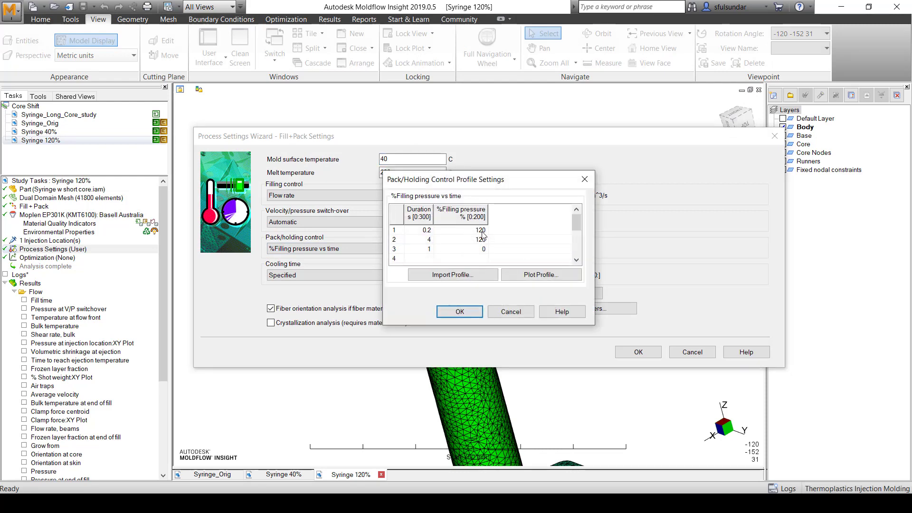
click(510, 312)
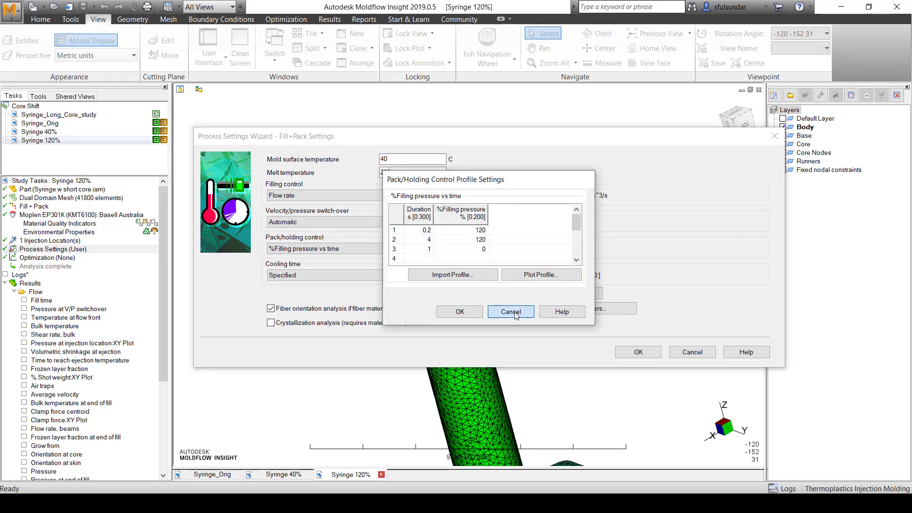
click(692, 352)
scroll(629, 316, down, 3)
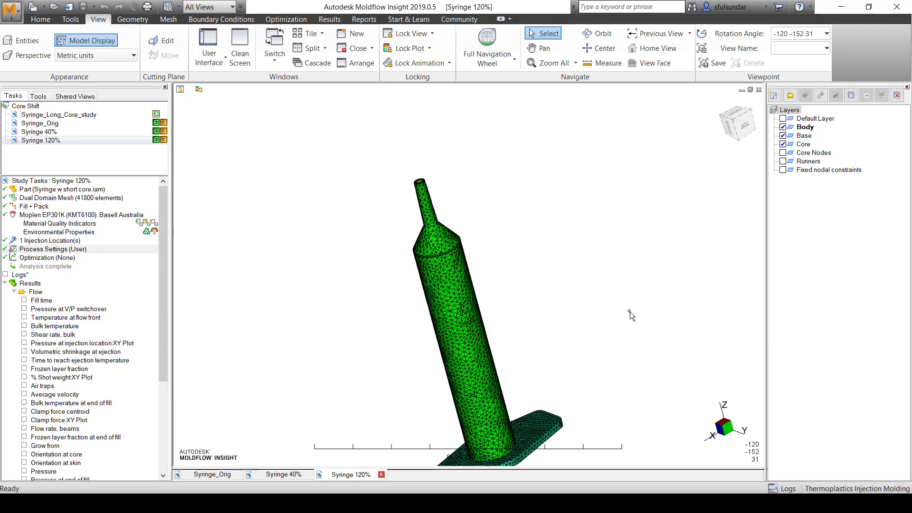
scroll(629, 311, down, 2)
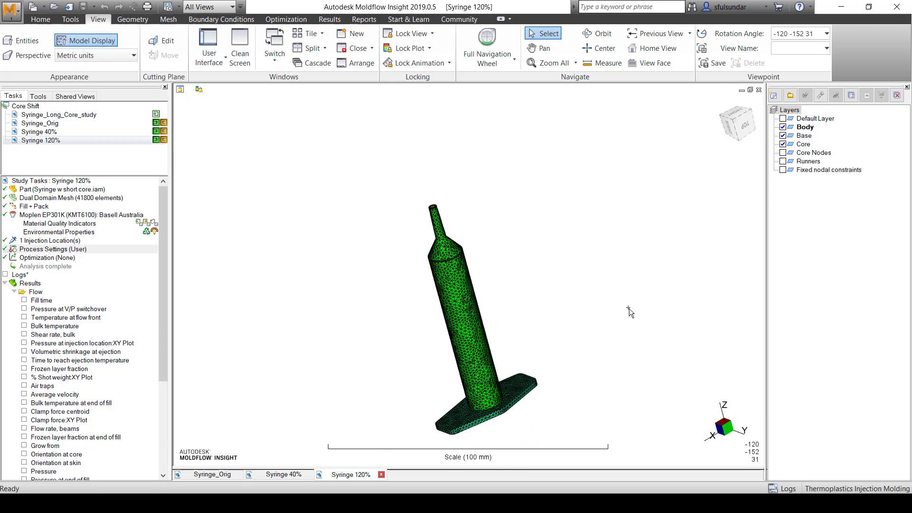
In Syringe_Orig, show the Core Nodes, Fixed nodal constraints and Runners layers, viewing runner and core
click(210, 476)
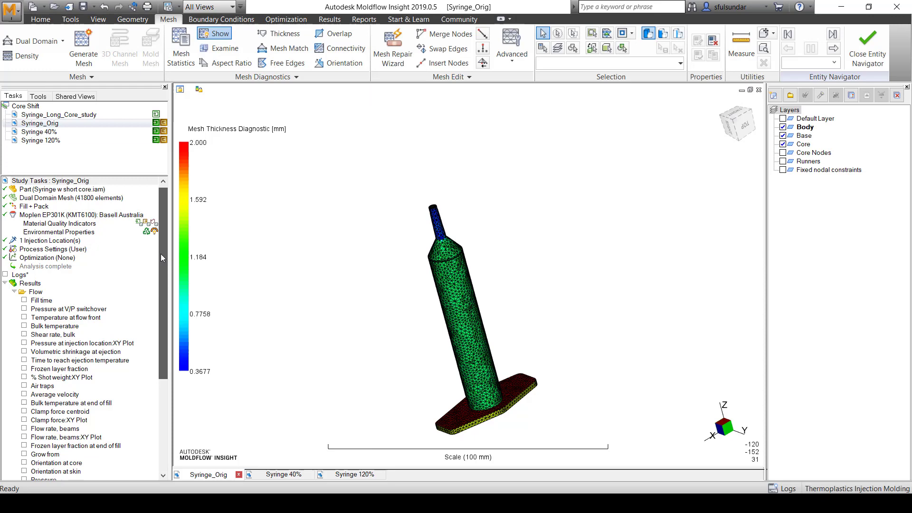
drag(161, 254, 162, 290)
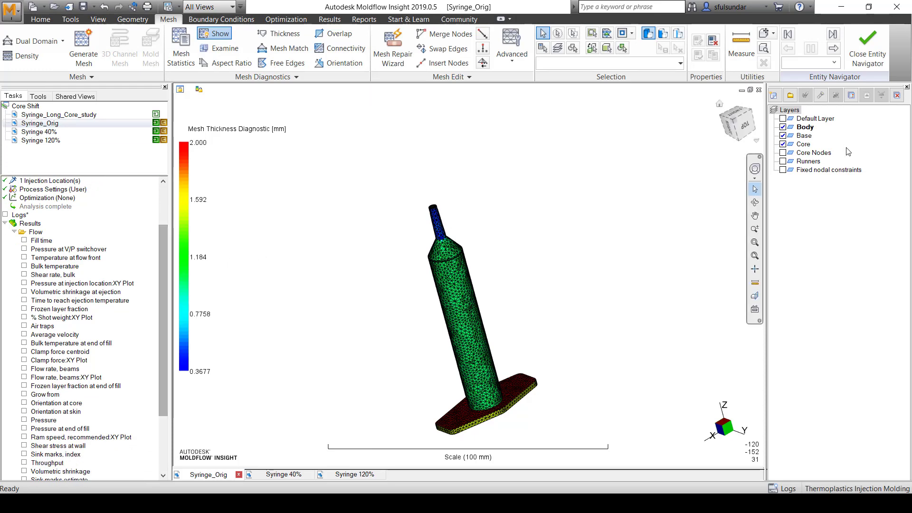
click(782, 152)
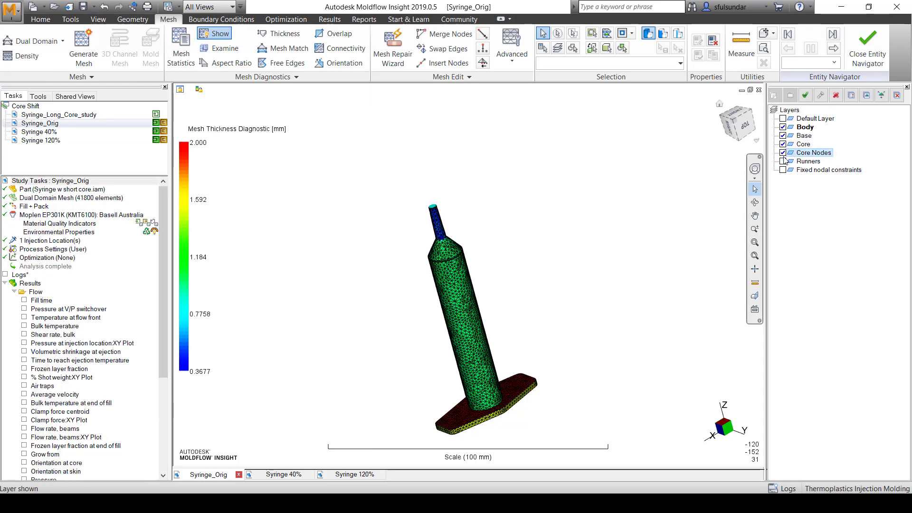
click(783, 170)
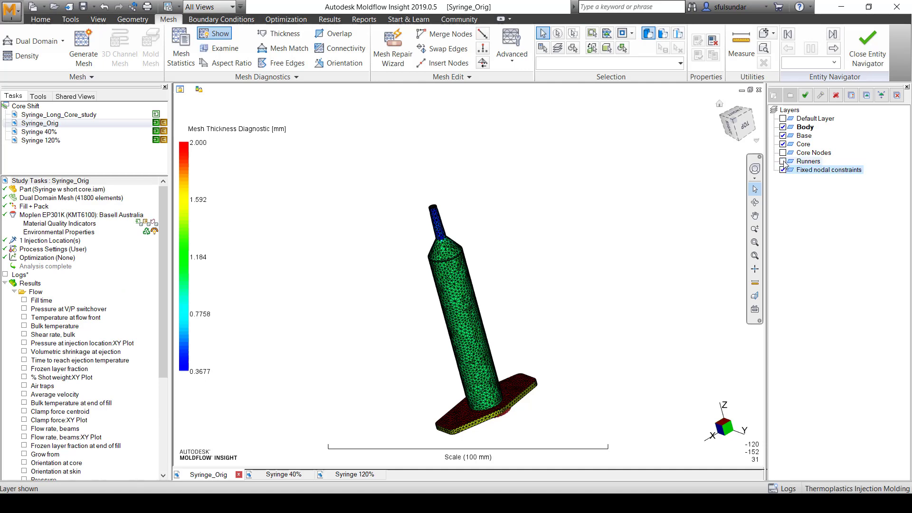
click(783, 152)
click(783, 155)
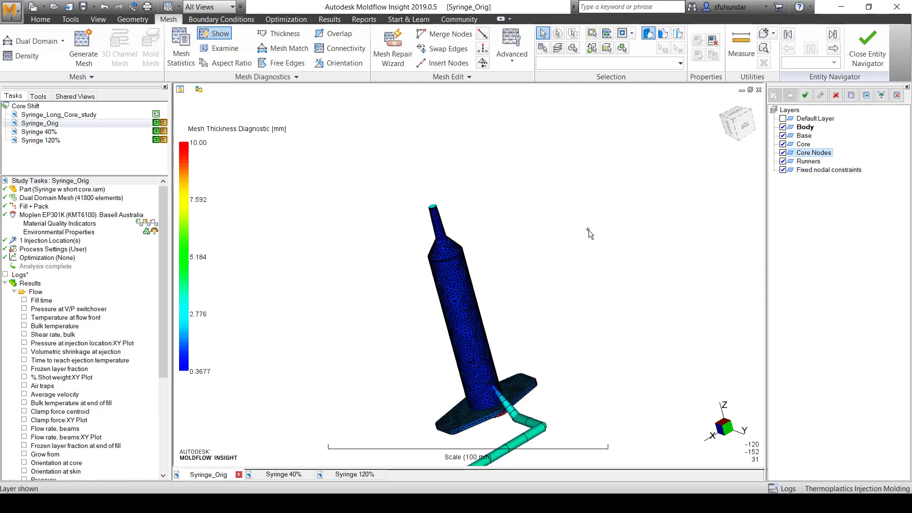
middle_drag(519, 228, 645, 235)
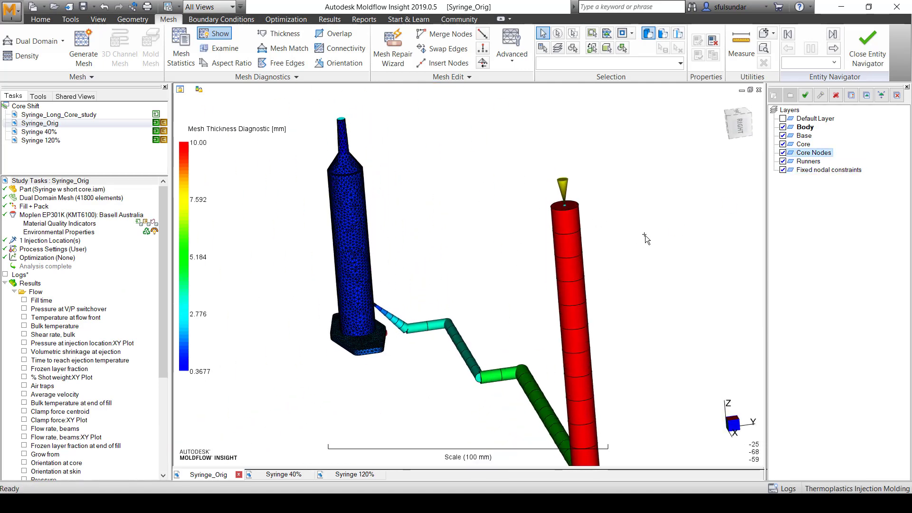
middle_drag(448, 229, 417, 207)
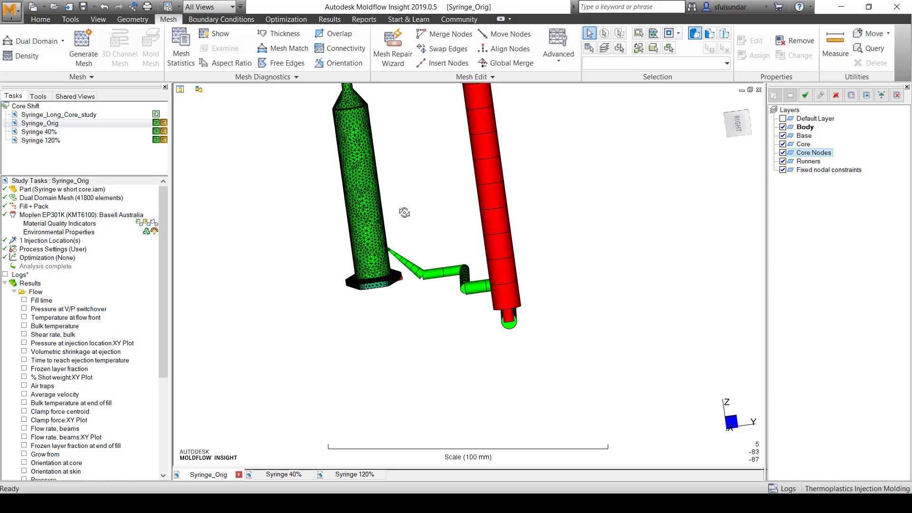
middle_drag(404, 212, 461, 275)
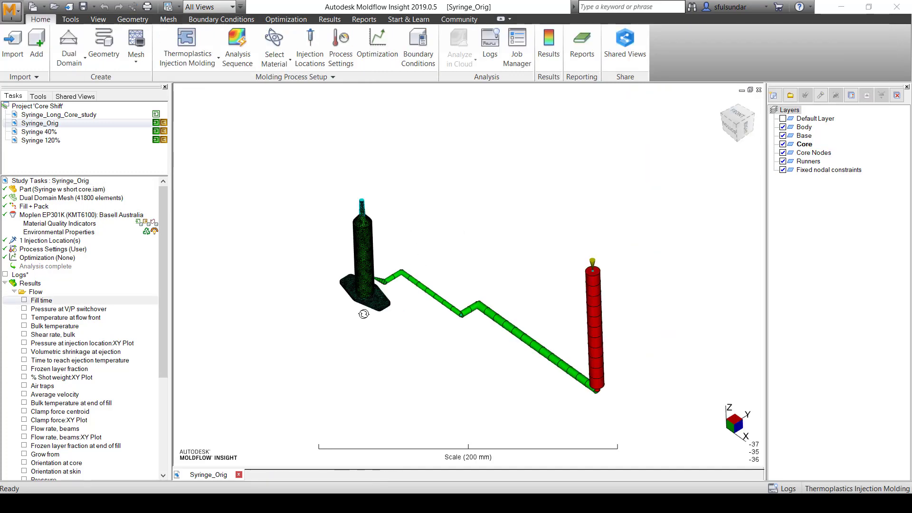
mouse_move(362, 366)
middle_down()
mouse_move(411, 356)
mouse_move(410, 327)
mouse_move(416, 346)
middle_up()
Show the Fill time result on the model and play its animation
click(23, 300)
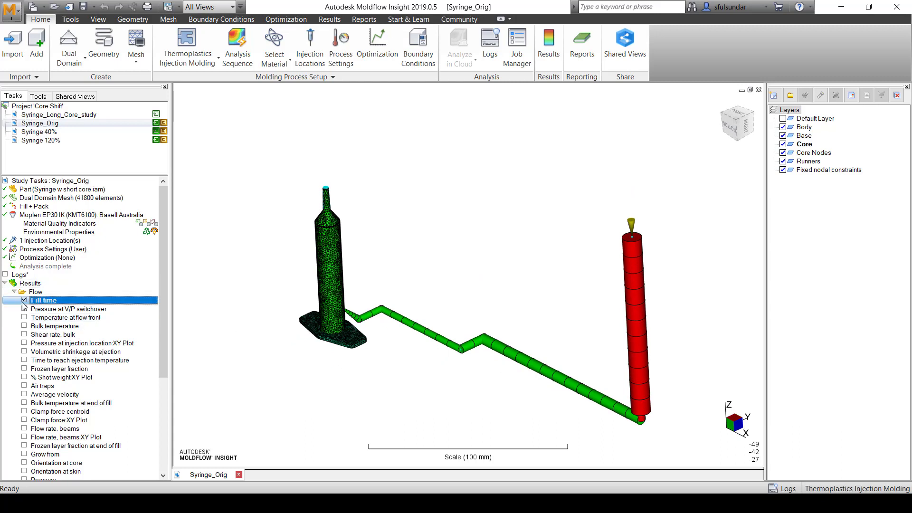
click(549, 48)
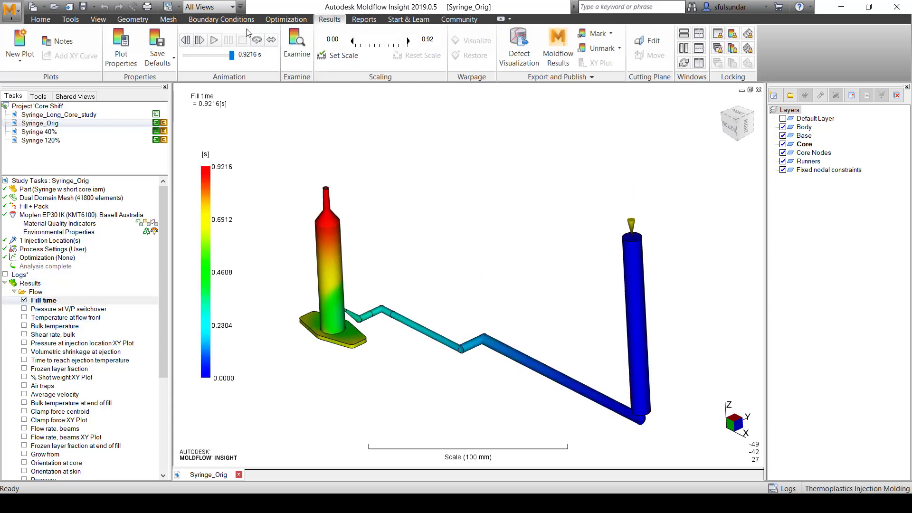
click(214, 40)
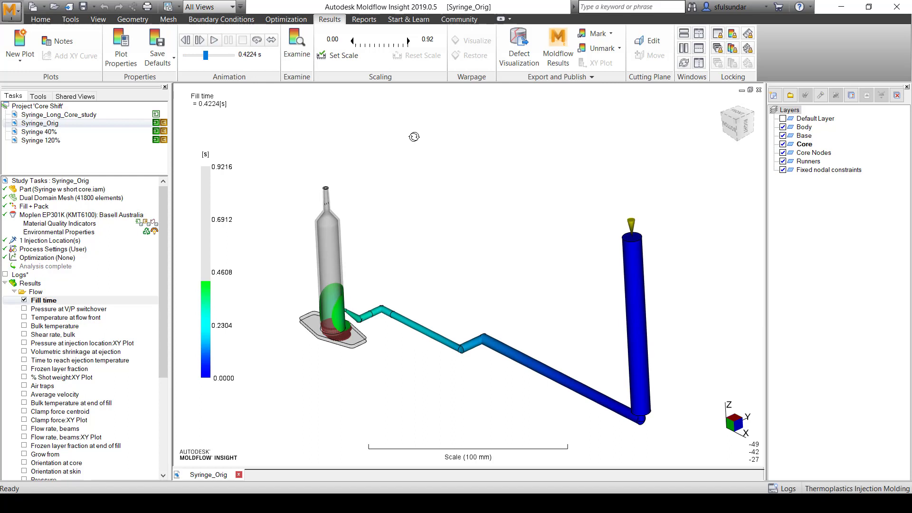
middle_drag(348, 225, 392, 233)
scroll(366, 257, up, 3)
middle_drag(333, 295, 358, 327)
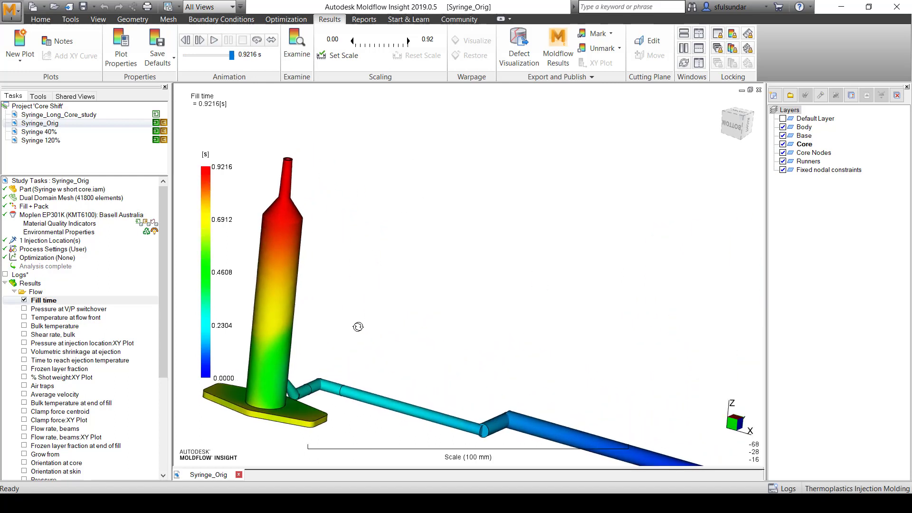
middle_drag(320, 268, 302, 261)
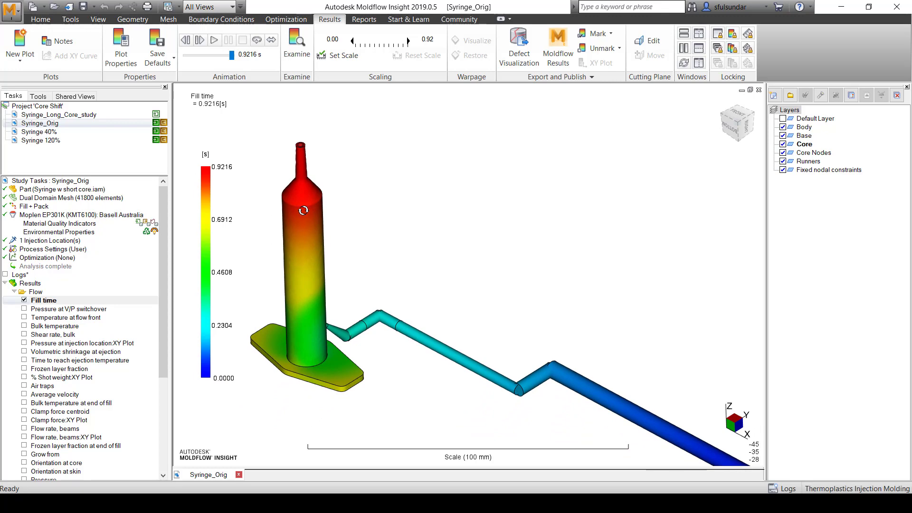
Switch the Fill time plot to a Contour display method and recentre the syringe
right_click(42, 300)
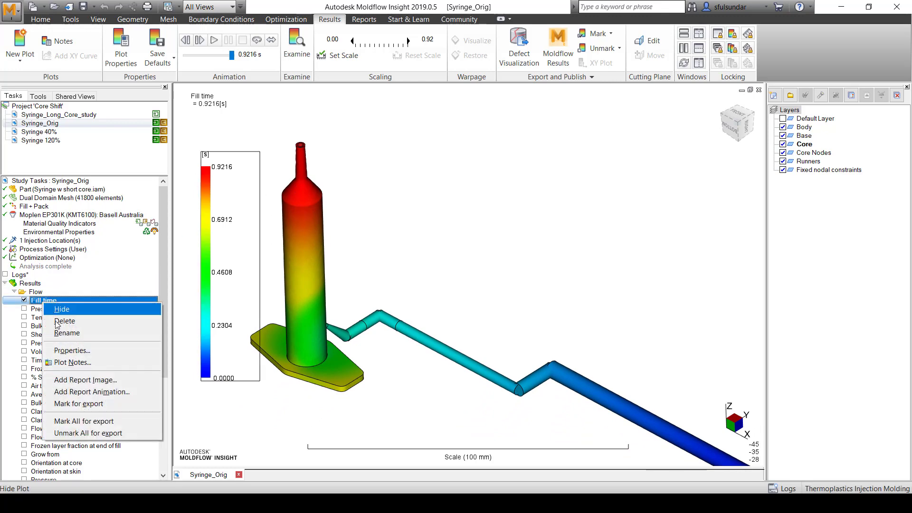
click(73, 352)
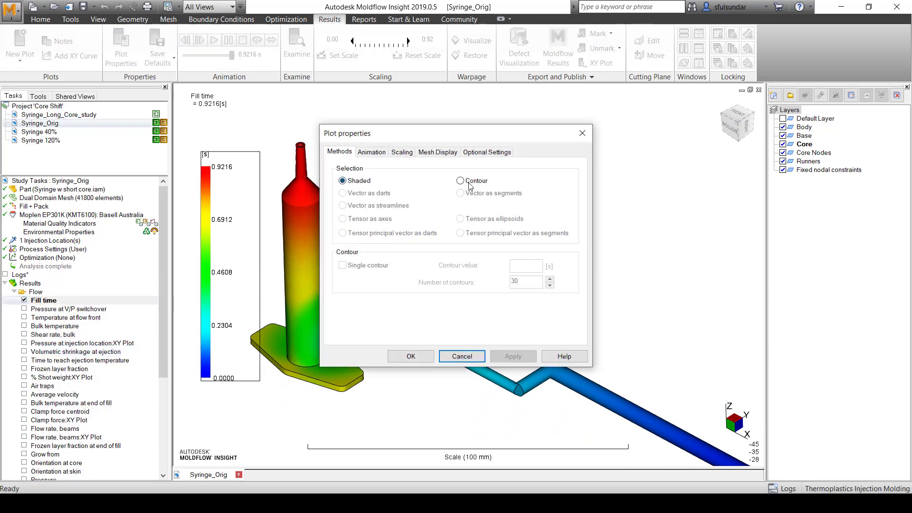
click(469, 183)
click(509, 355)
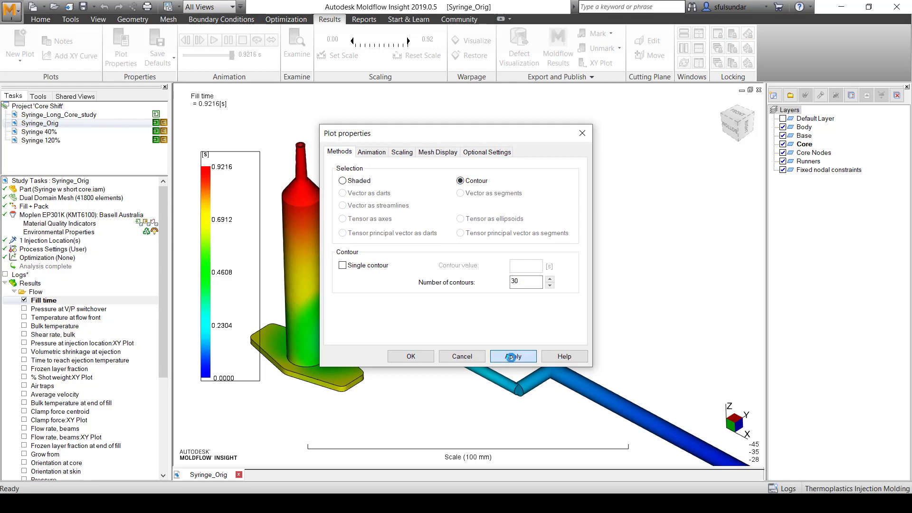
click(411, 356)
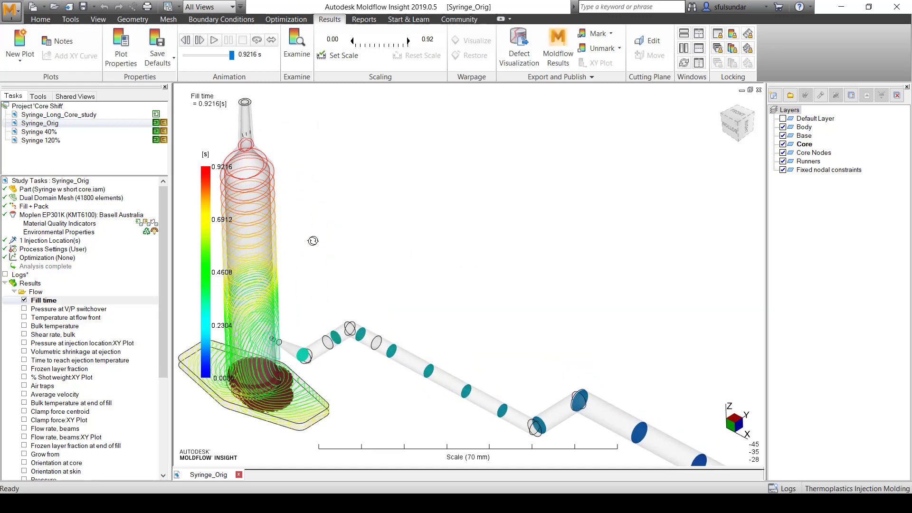
scroll(314, 241, up, 2)
middle_drag(337, 167, 372, 154)
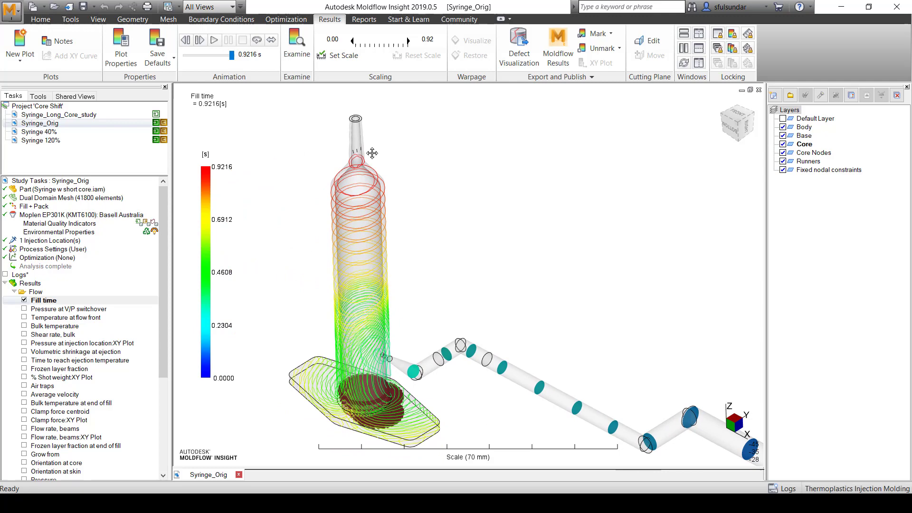
Show Temperature at flow front and zoom in on the syringe body
click(24, 317)
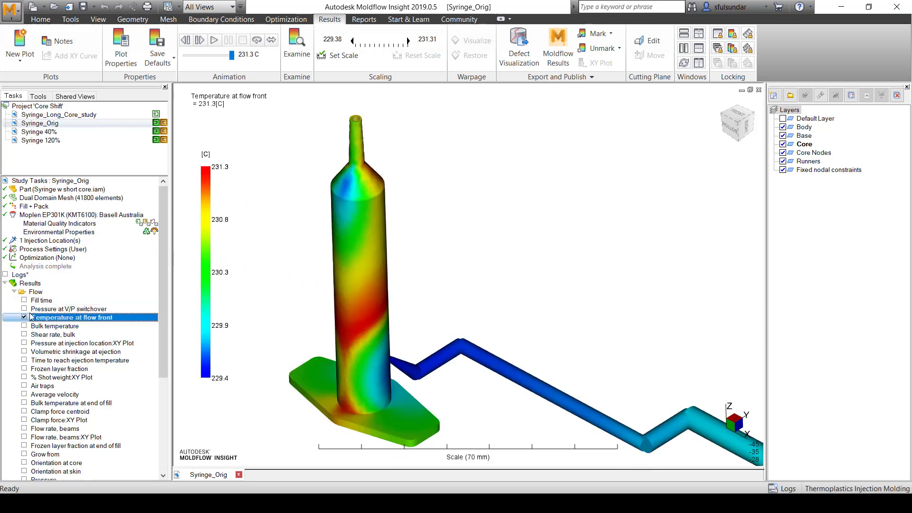
middle_drag(421, 216, 474, 198)
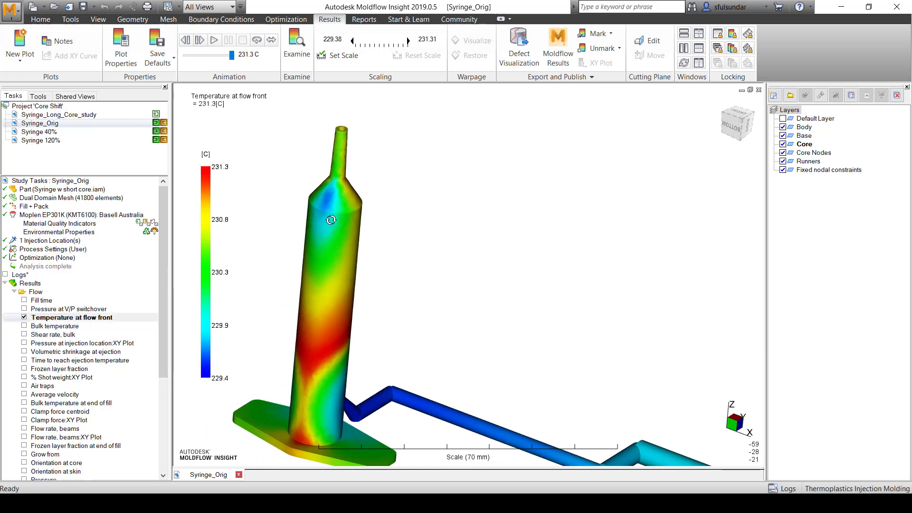
scroll(326, 184, up, 3)
mouse_move(326, 184)
middle_down()
mouse_move(549, 279)
mouse_move(536, 272)
middle_up()
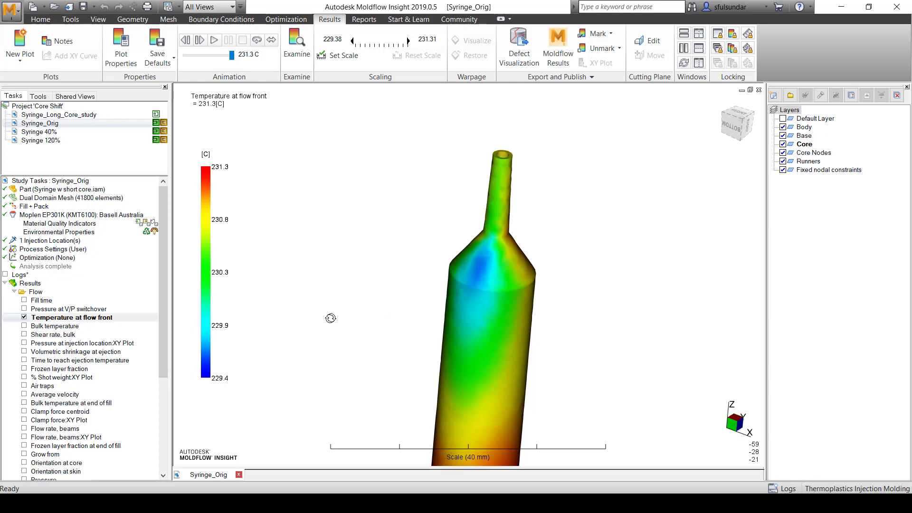
Switch the display to the Bulk temperature result (40.00–241.0 °C)
click(85, 317)
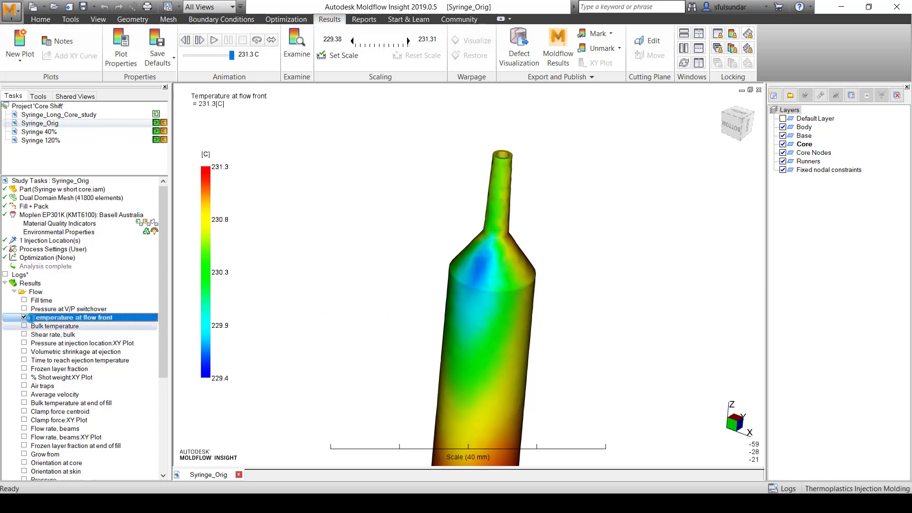
click(24, 326)
drag(164, 274, 163, 368)
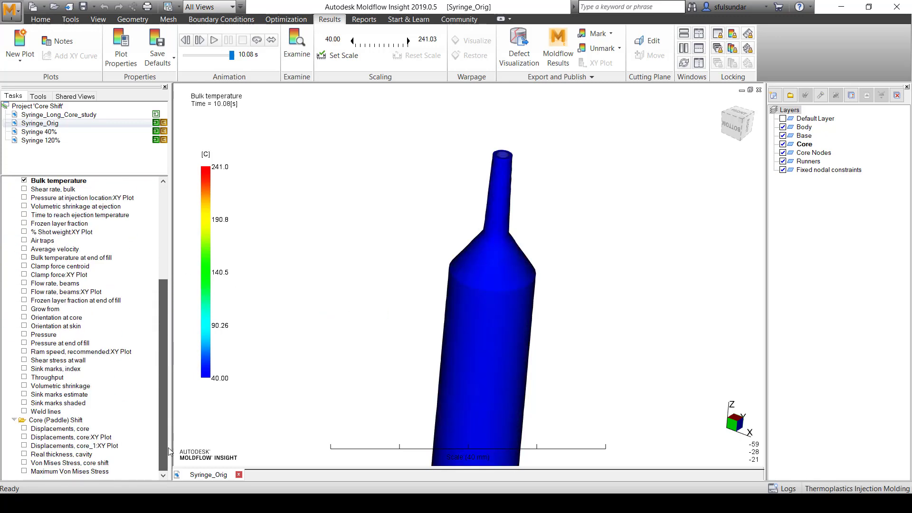
Show Displacements, core (peak 0.0982 mm) on the upright syringe and animate it
click(24, 429)
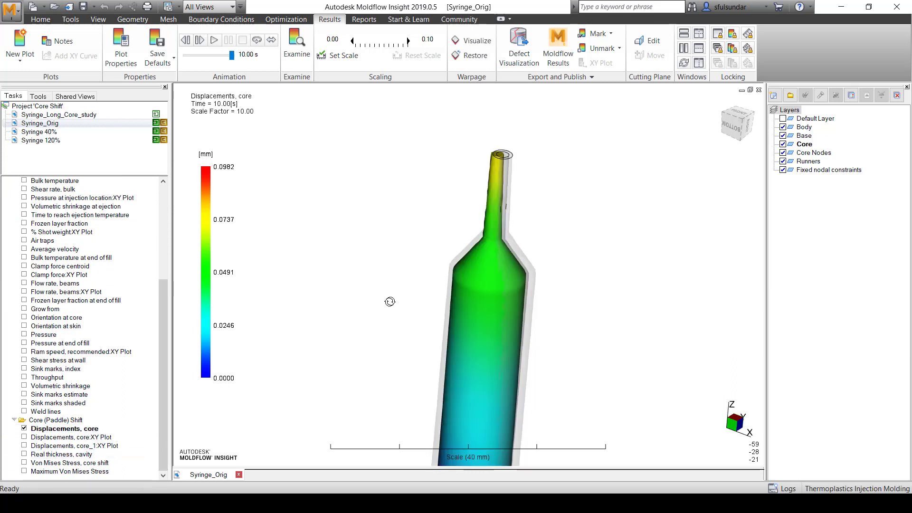
drag(462, 204, 441, 231)
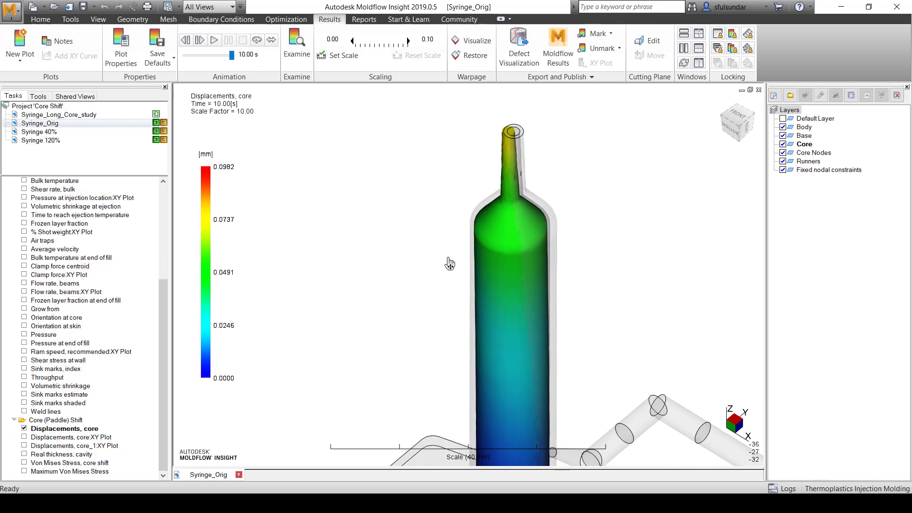
middle_drag(447, 260, 367, 229)
click(221, 42)
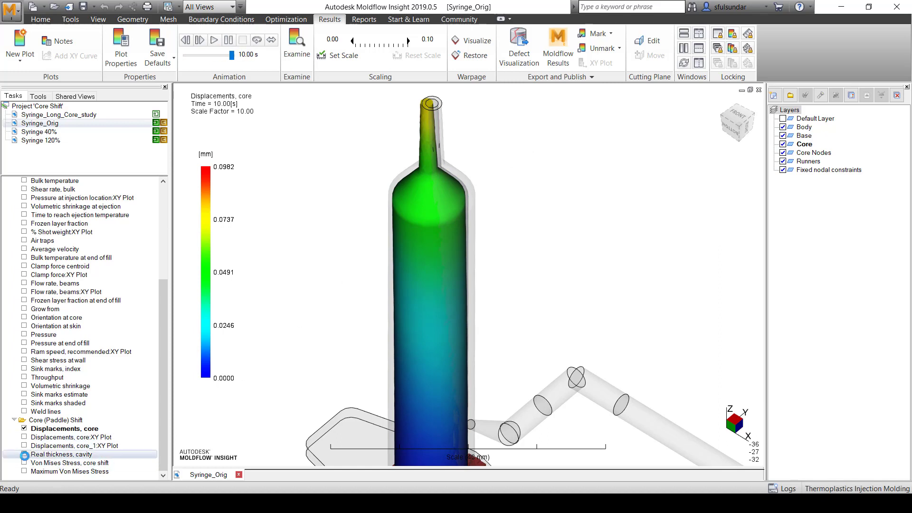
Show Real thickness, cavity and probe the nozzle, reading 0.4522 mm and 0.5363 mm
click(24, 455)
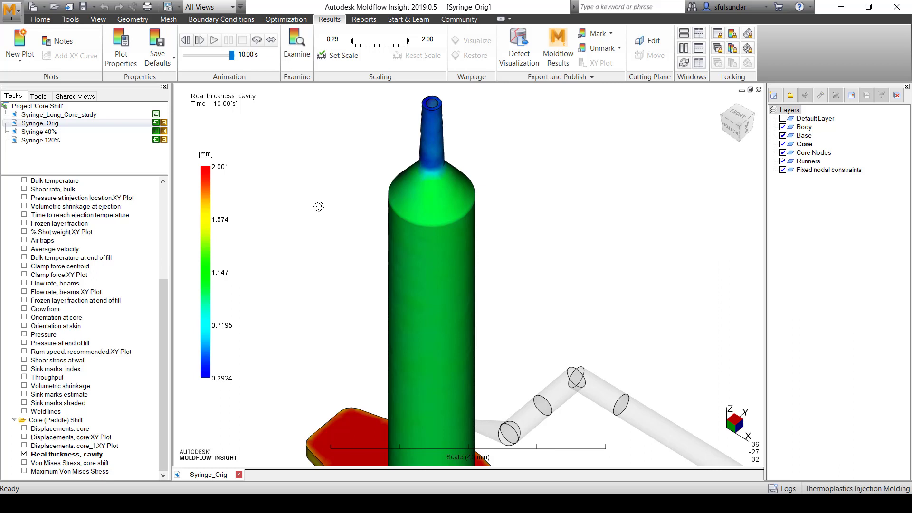
drag(453, 132, 496, 116)
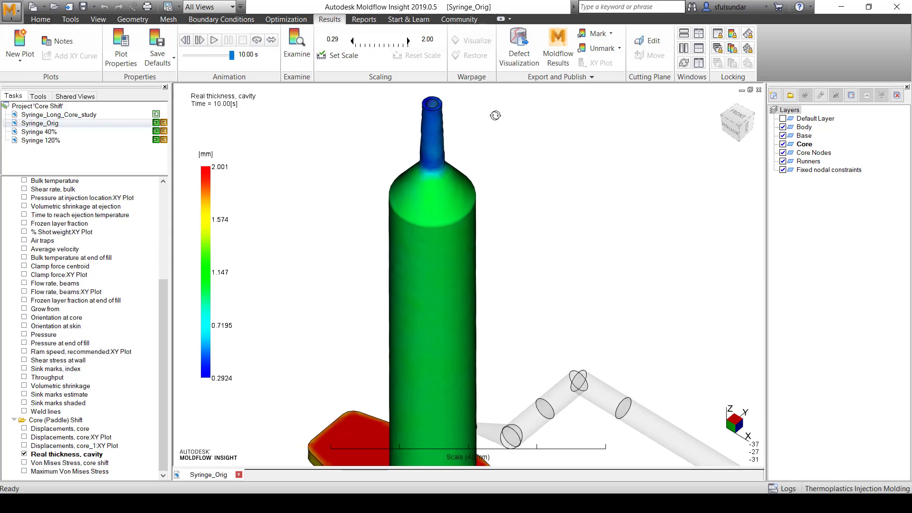
right_click(495, 116)
click(512, 134)
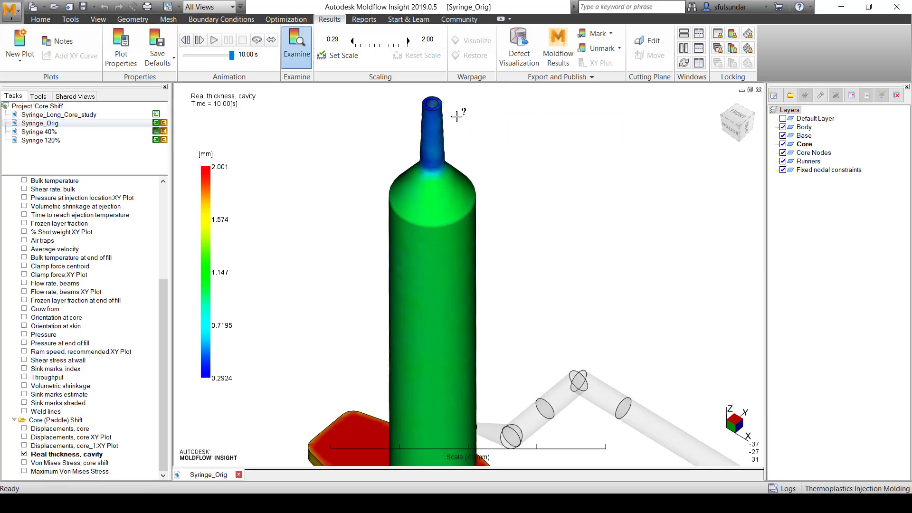
click(423, 107)
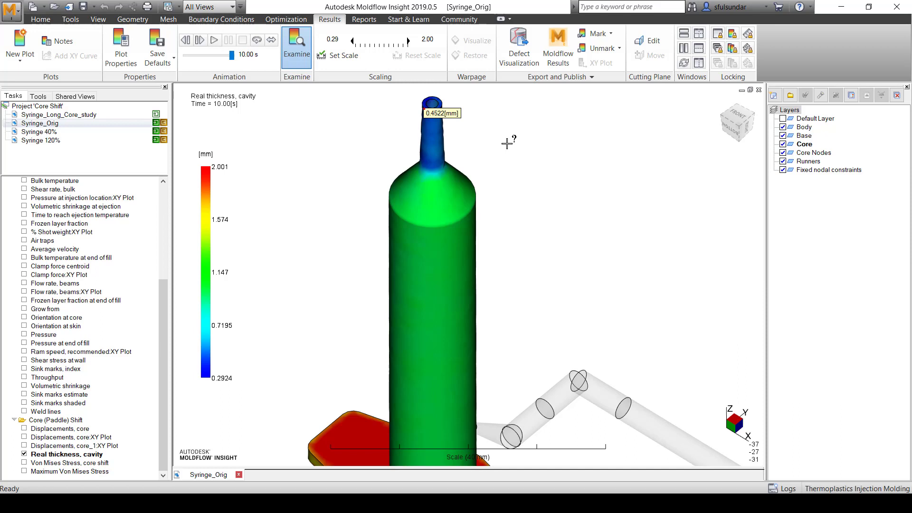
middle_drag(475, 138, 469, 100)
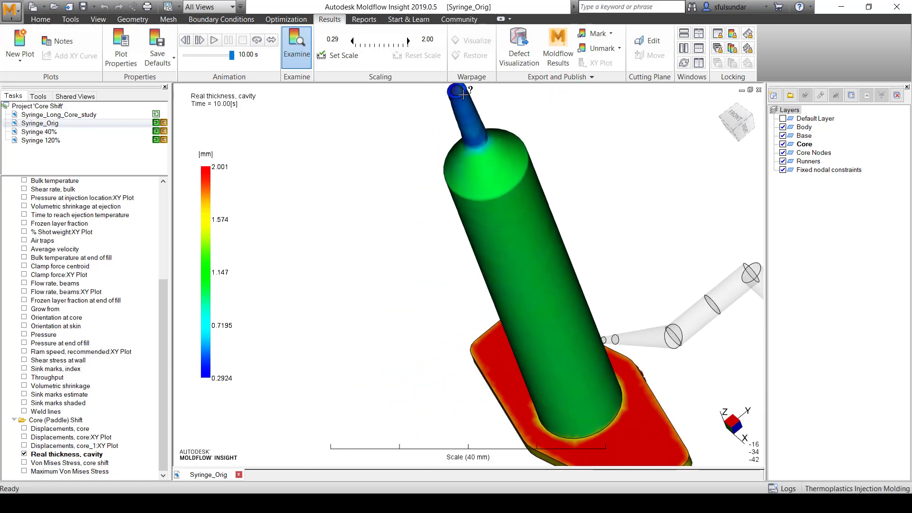
click(479, 117)
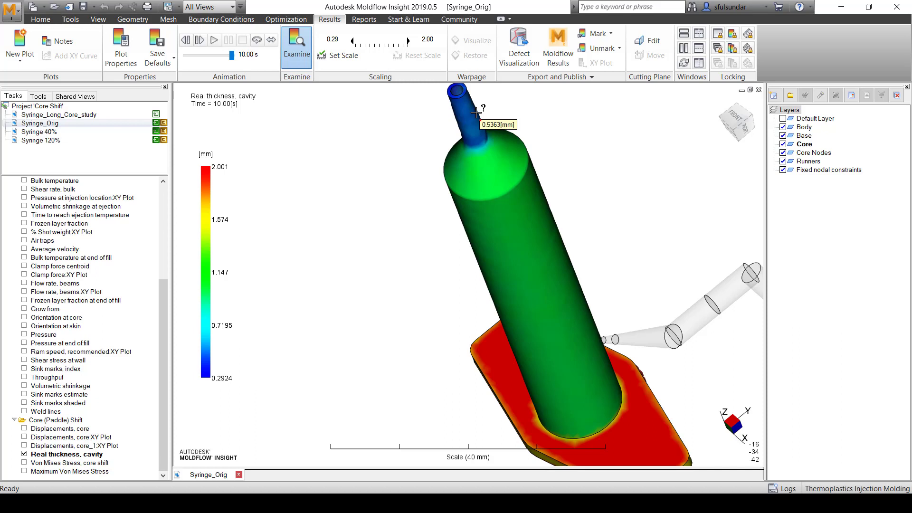
Plot the core-shift von Mises stress, then Maximum Von Mises Stress peaking at 399.5 MPa
click(25, 462)
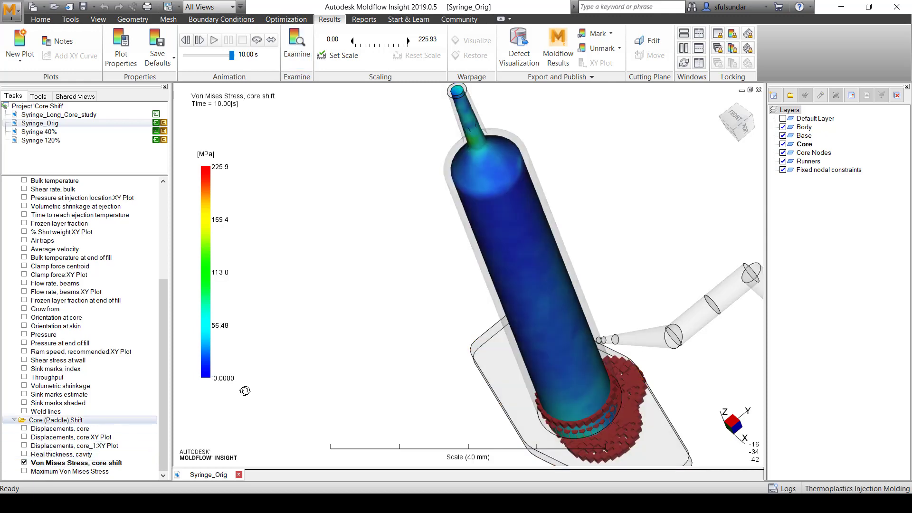
middle_drag(424, 285, 511, 262)
scroll(510, 262, down, 4)
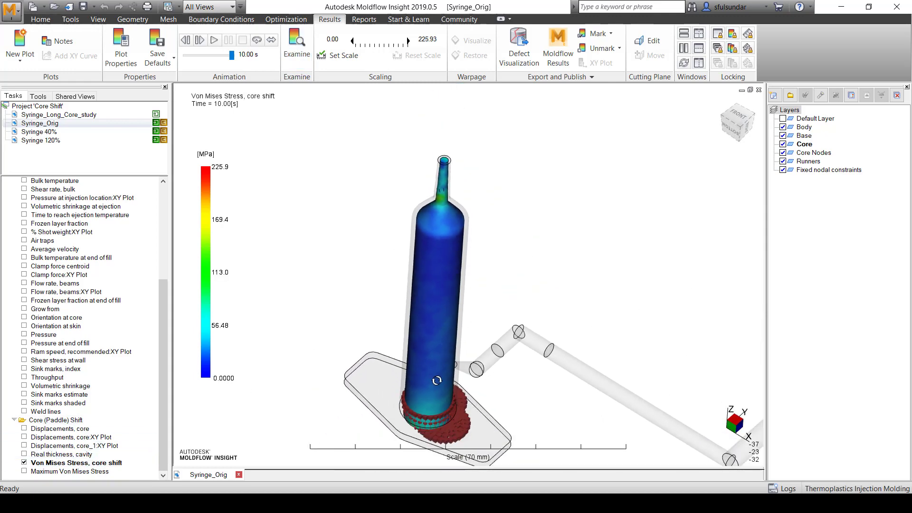
click(24, 472)
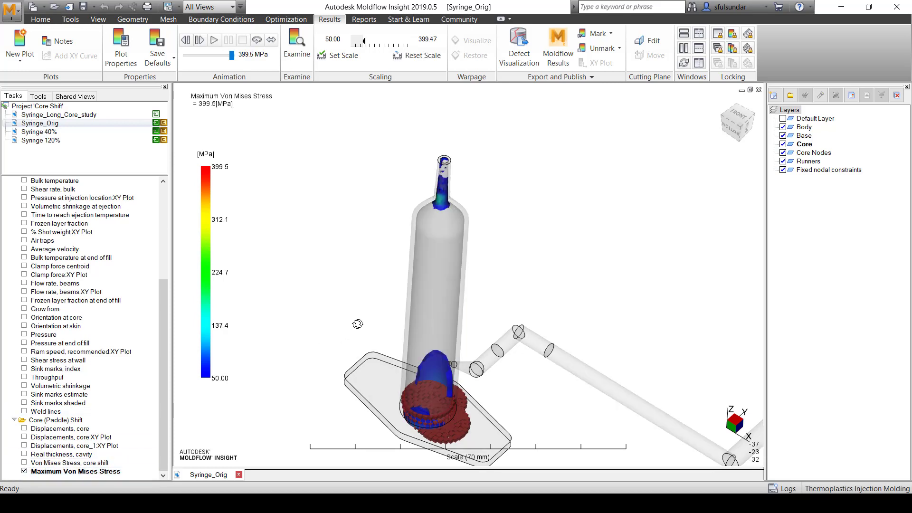
click(50, 132)
Open the Syringe 120% and Syringe 40% studies tiled beside Syringe_Orig
click(50, 132)
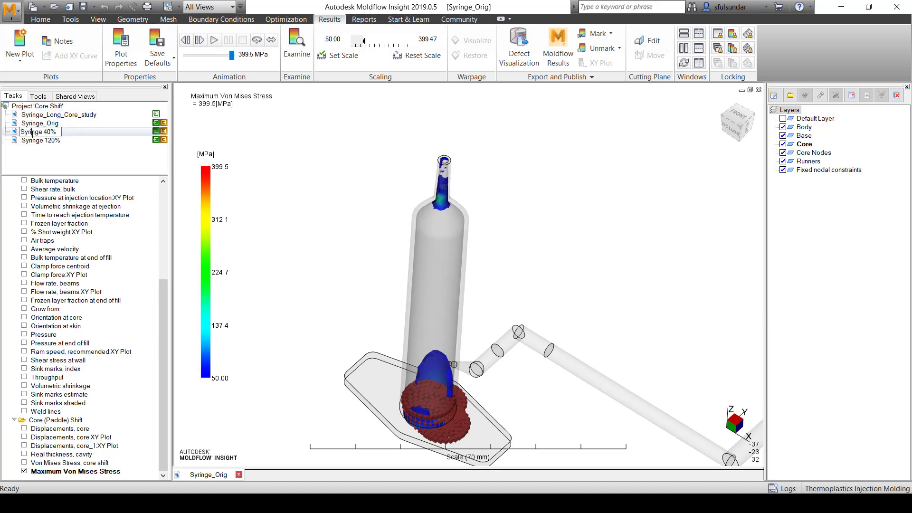
double_click(38, 141)
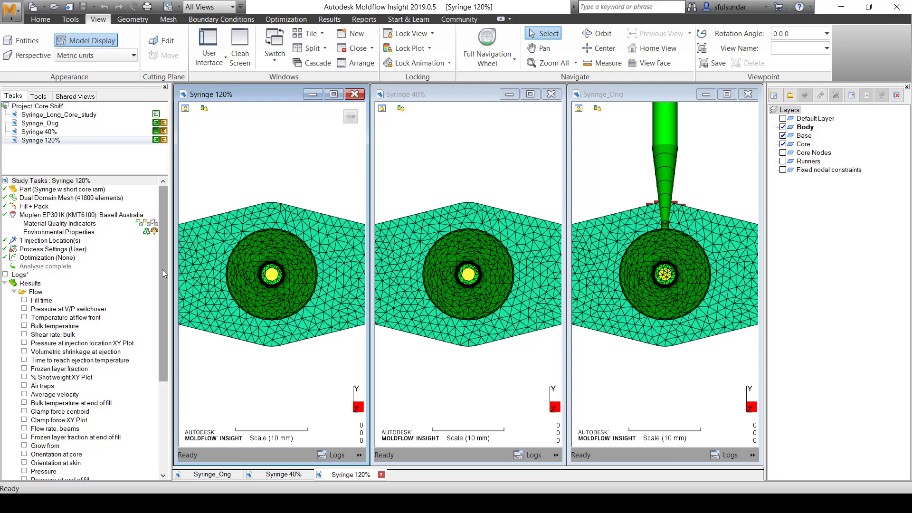
scroll(162, 269, down, 6)
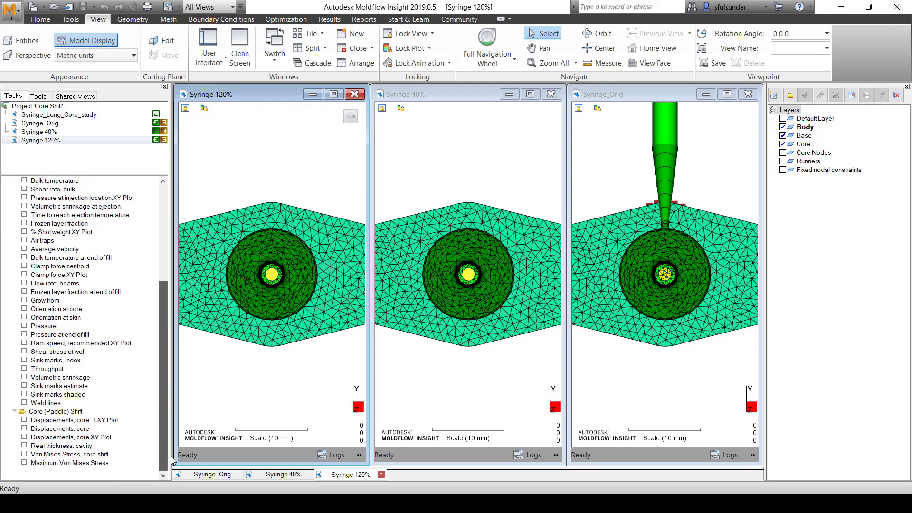
Show Displacements, core in the studies, ordered 120%/40%/Orig and orbited to a common angle
click(24, 420)
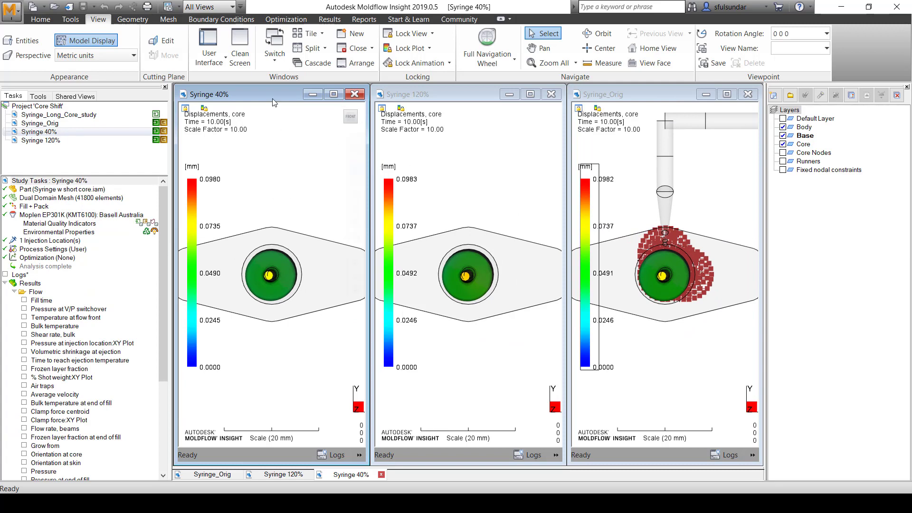
drag(274, 98, 540, 123)
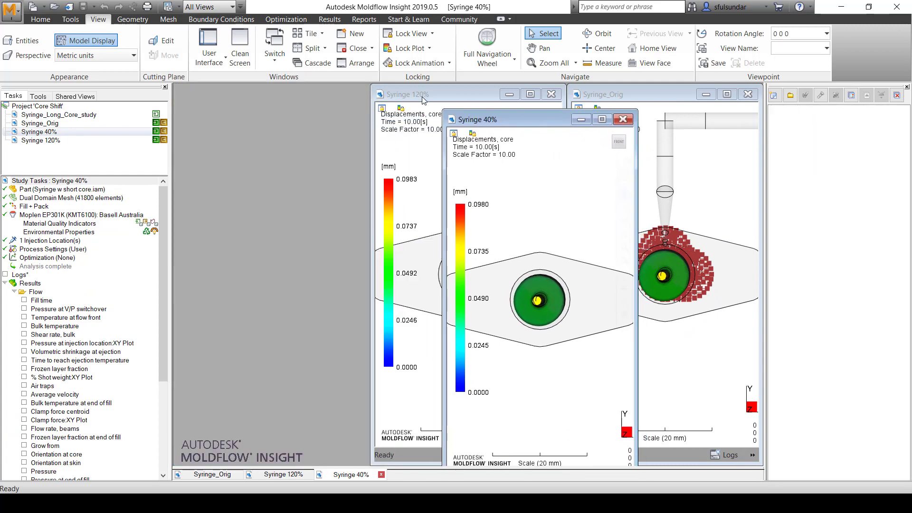
drag(422, 98, 227, 100)
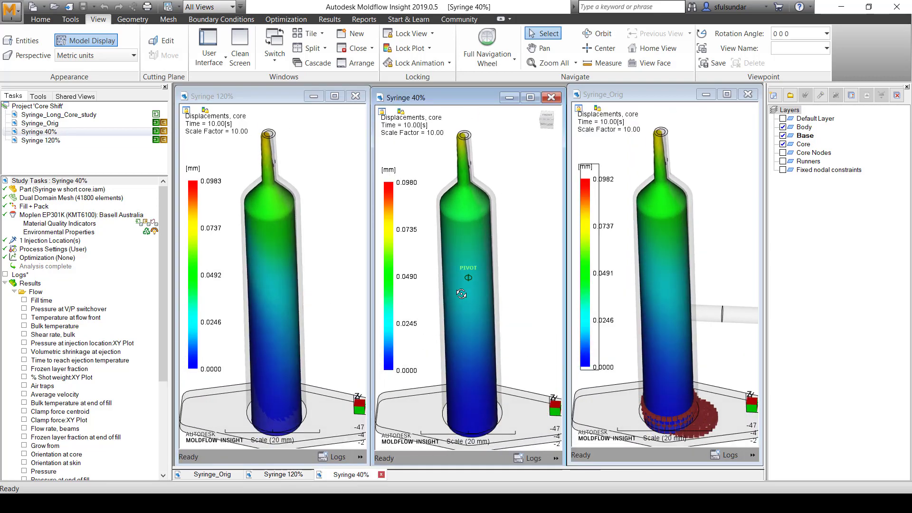
middle_drag(461, 294, 467, 291)
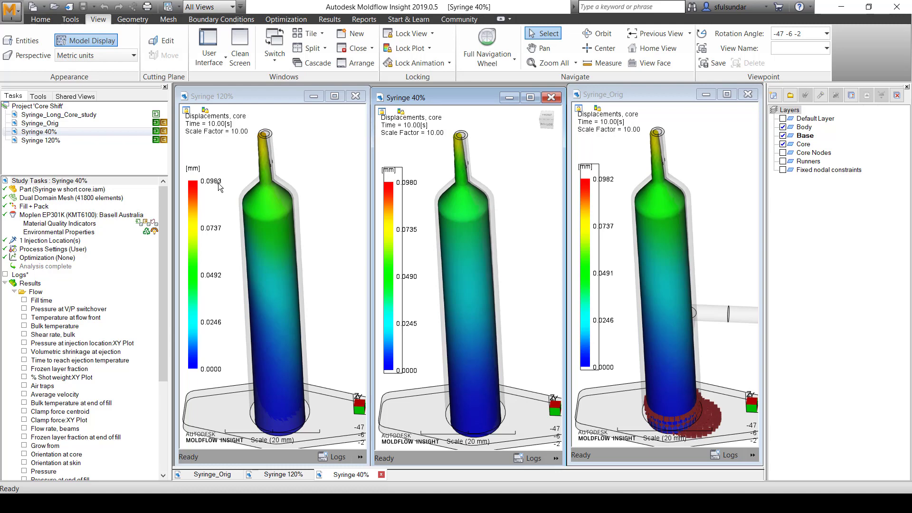
mouse_move(552, 210)
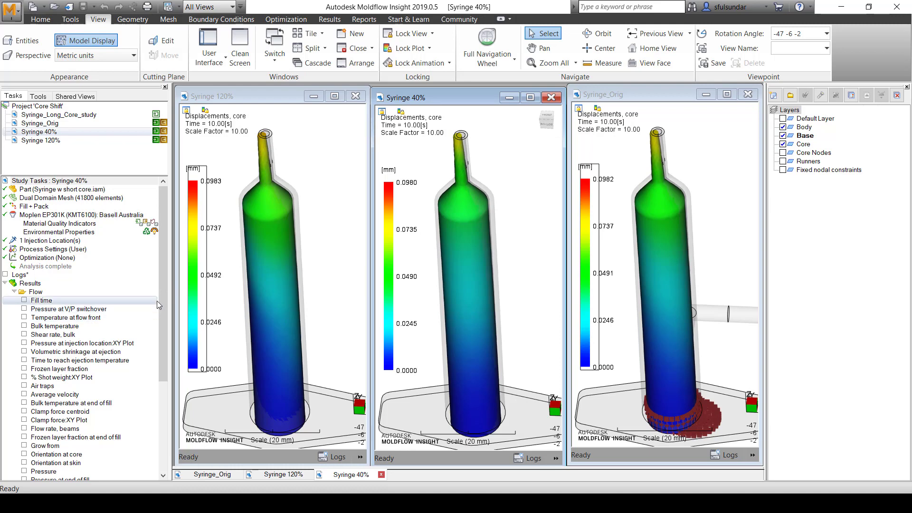
Select Von Mises Stress, core shift under Core (Paddle) Shift for the tiled studies
drag(166, 303, 173, 418)
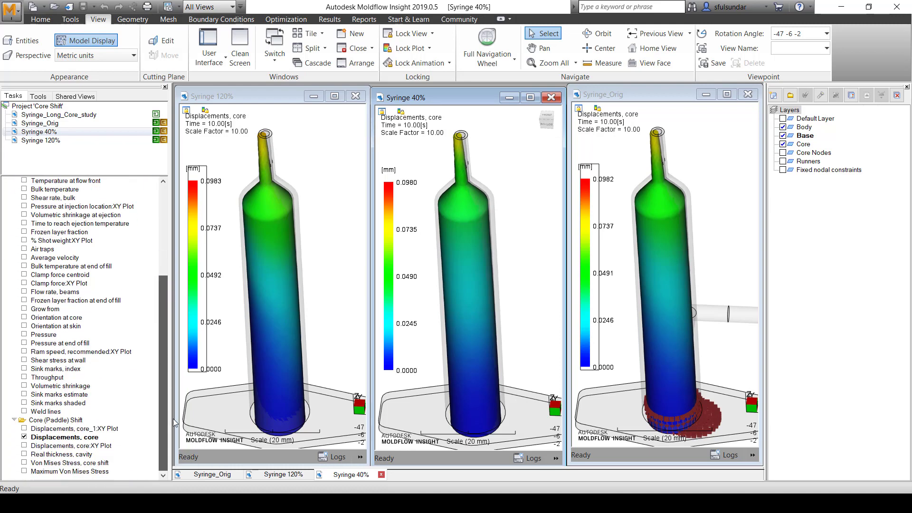
click(24, 463)
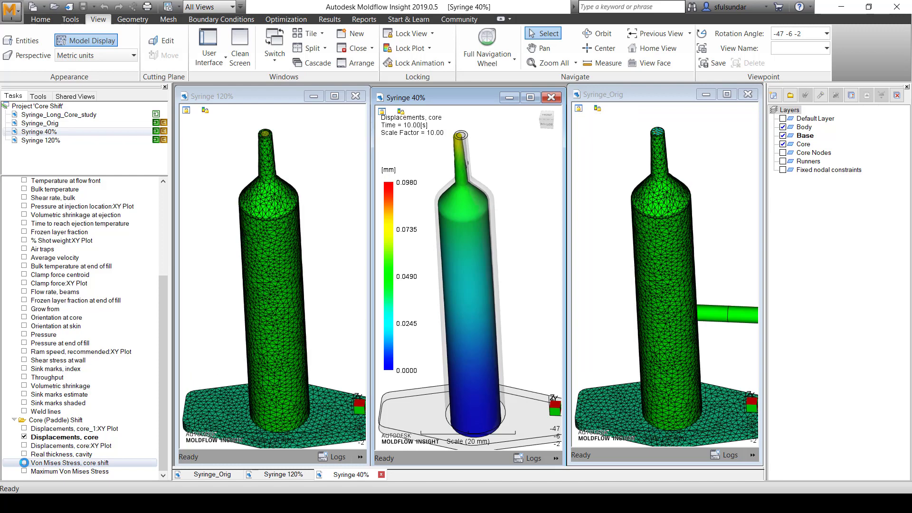